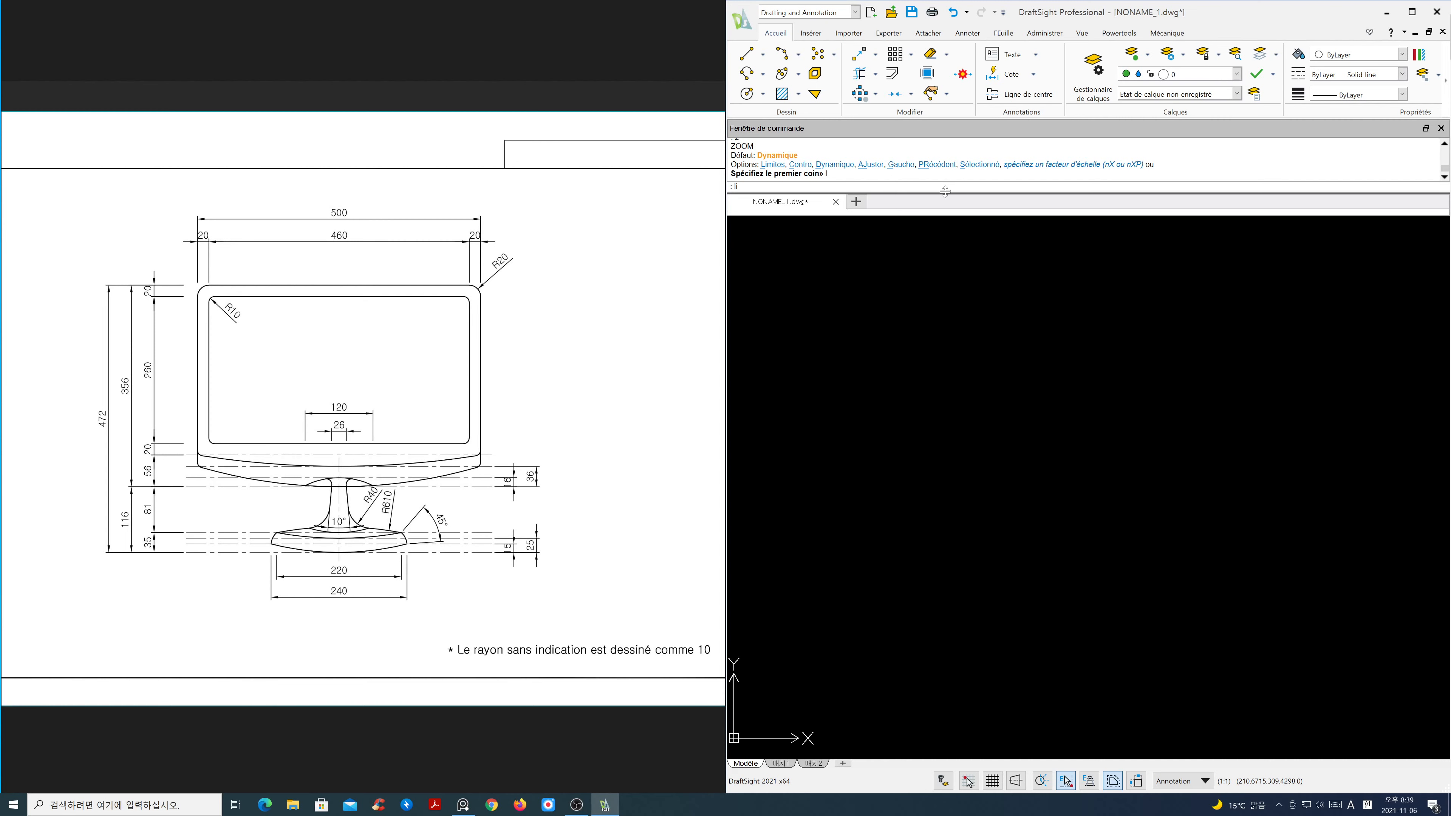
Step: Set the drawing's upper limit corner (LIMMAX) to 1189,841 and fit the view to those limits
text(LIMMax)
key(Return)
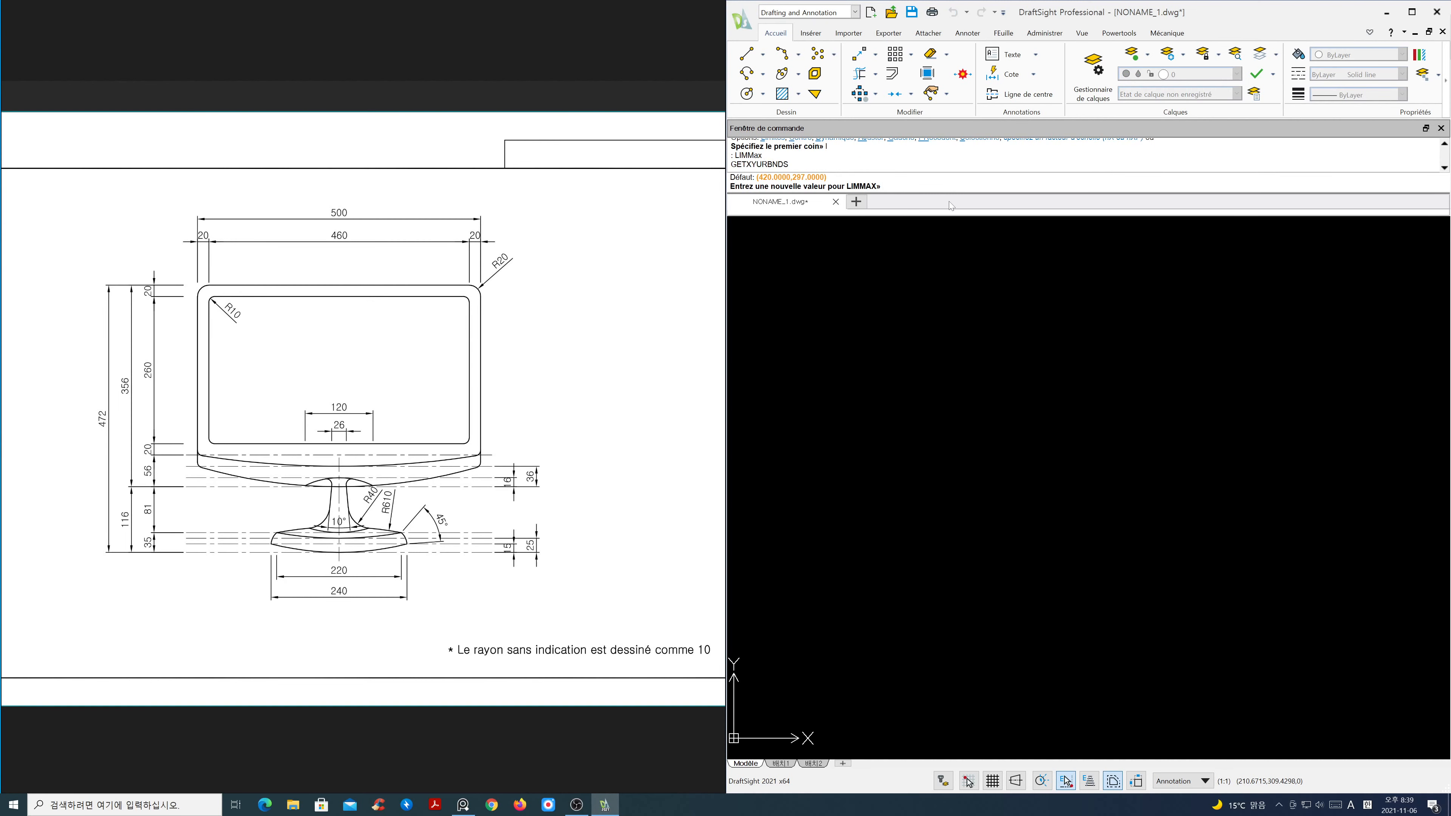
text(1189,841)
key(Return)
text(z)
key(Return)
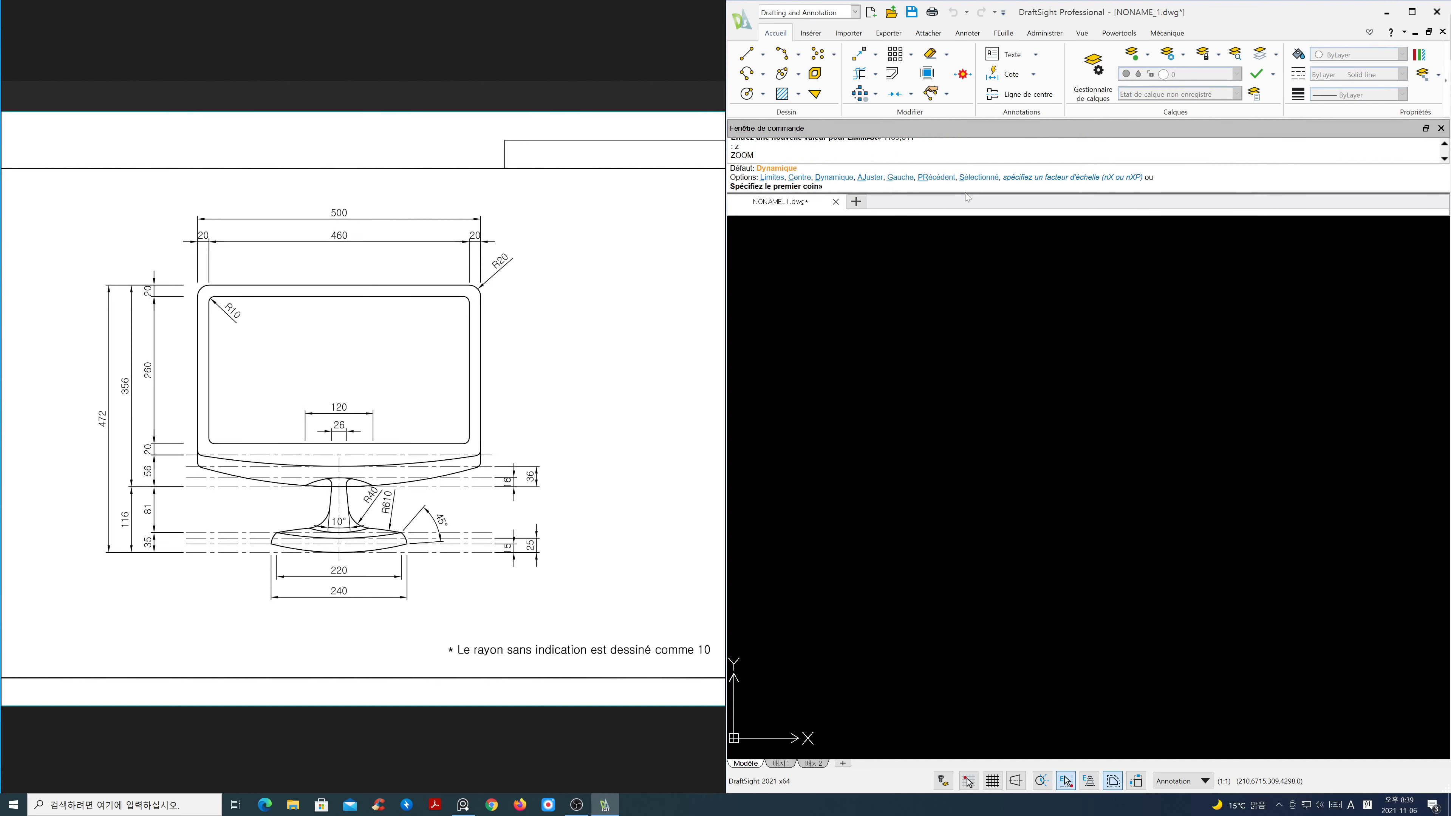
key(Escape)
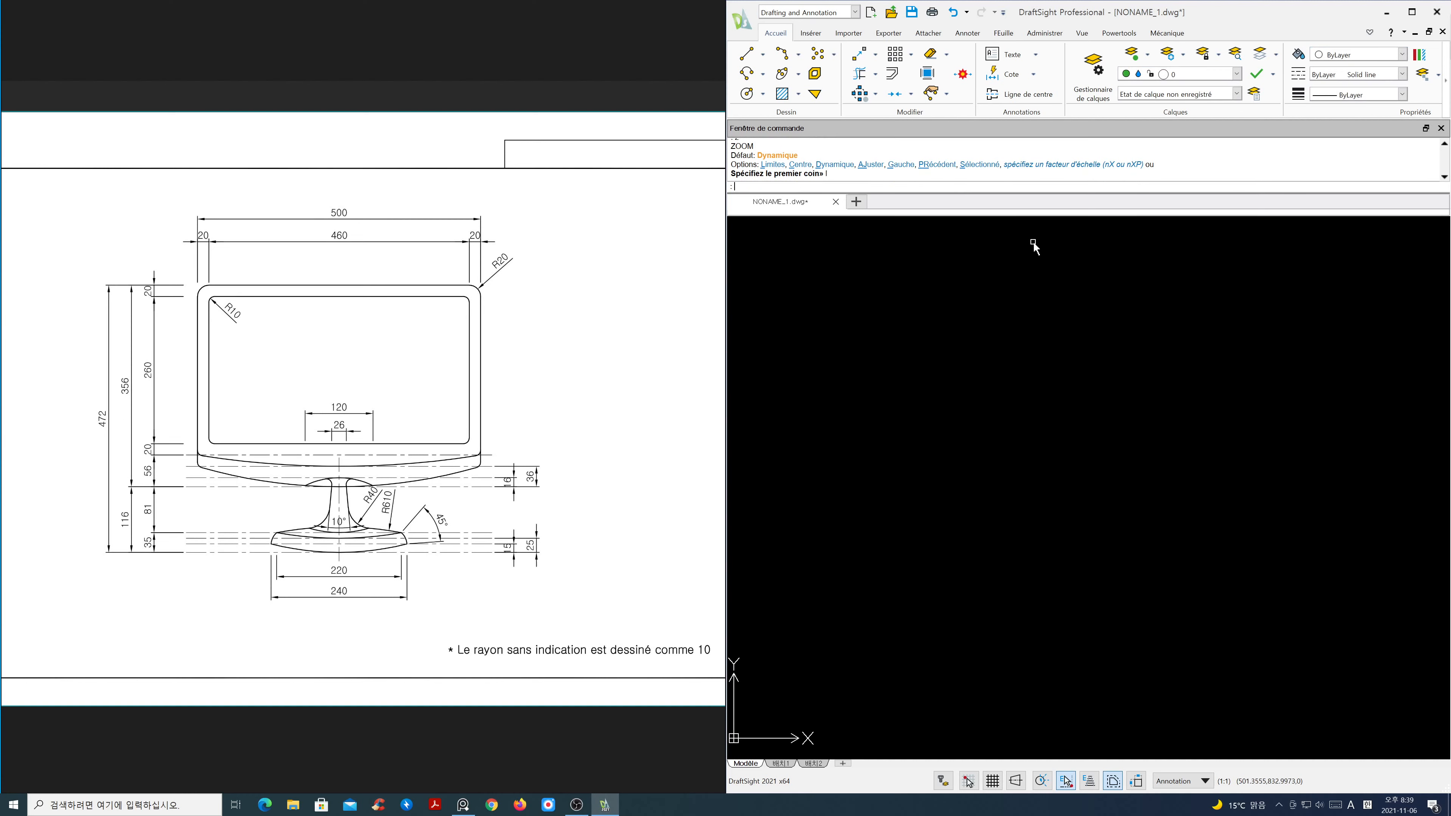
Step: Set the drawing's global line type scale to a factor of 1.2
text(LTs)
key(Return)
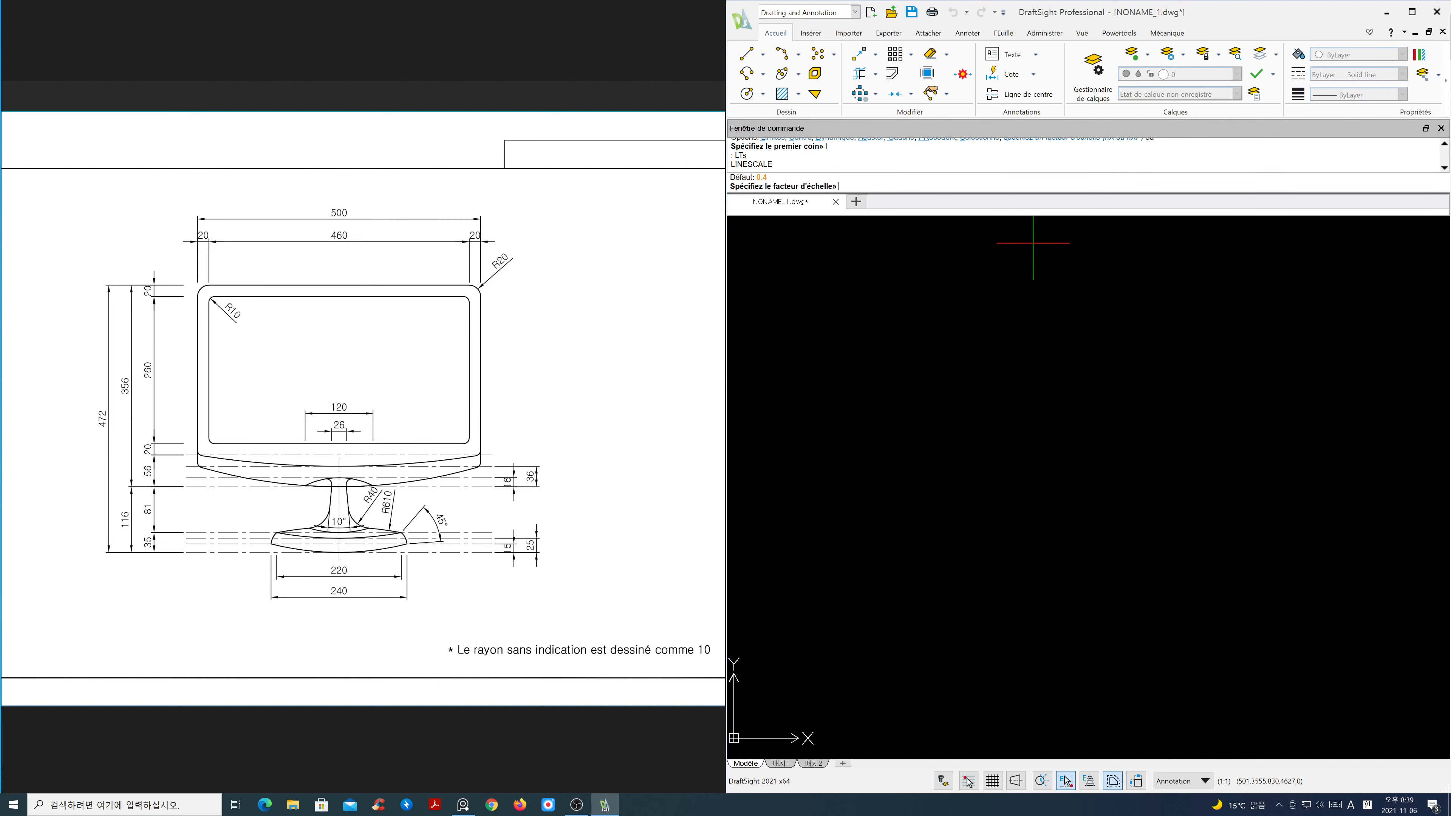
text(1.2)
key(Return)
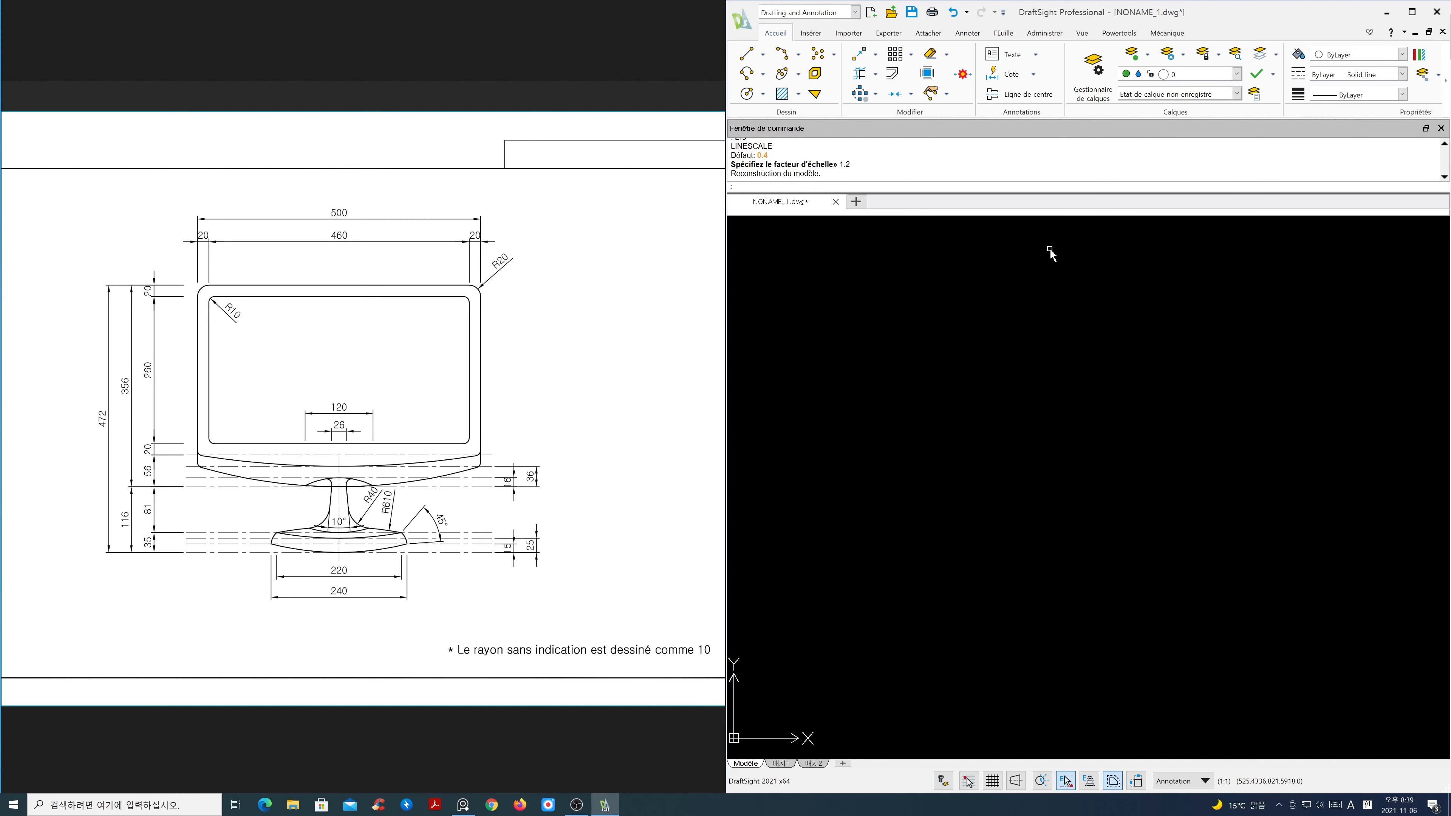
Step: Make cen the current layer and draw a horizontal centre line about 690 units long with ortho enabled
click(1236, 74)
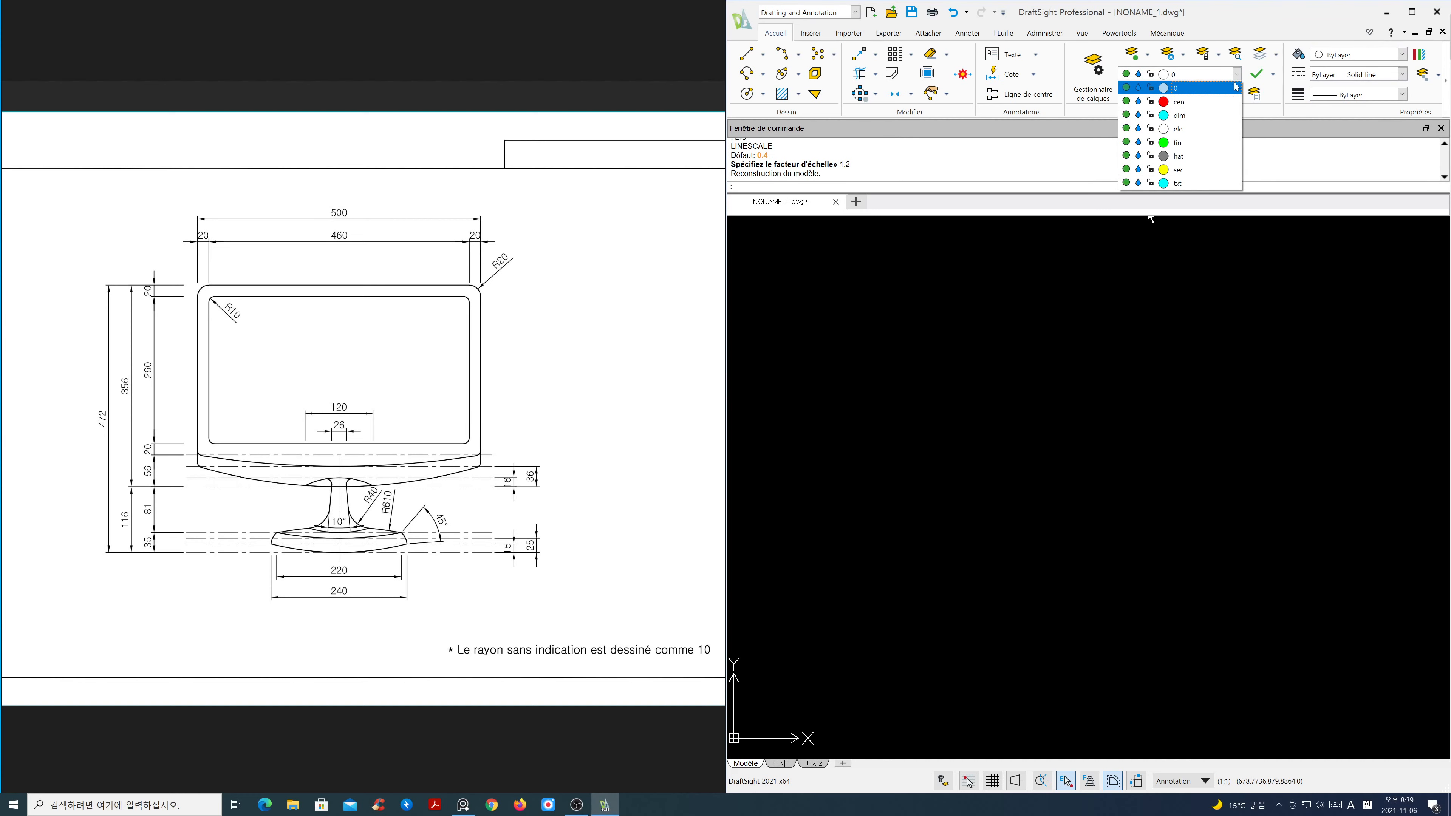
click(1225, 103)
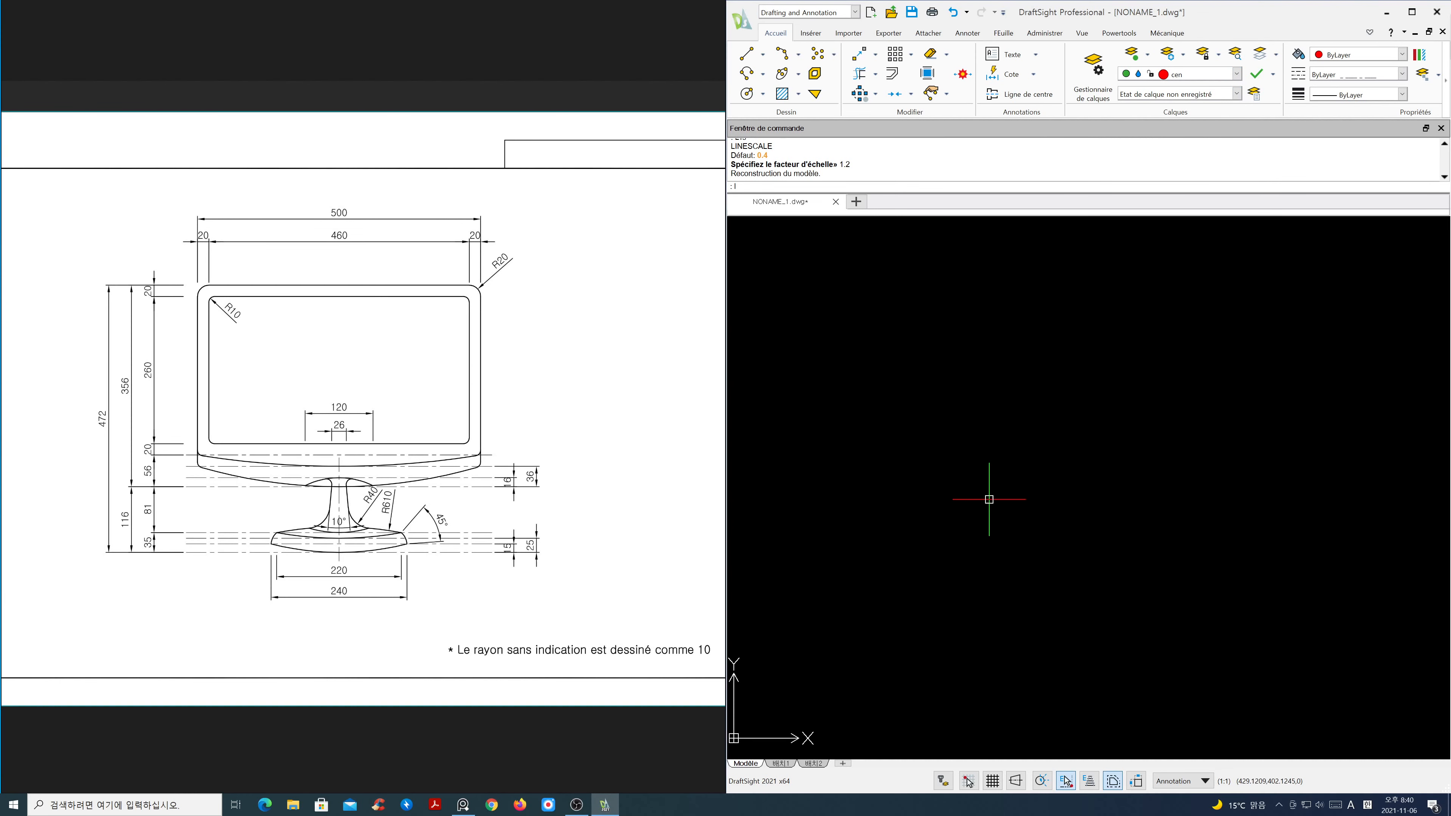
text(l)
key(Return)
click(867, 528)
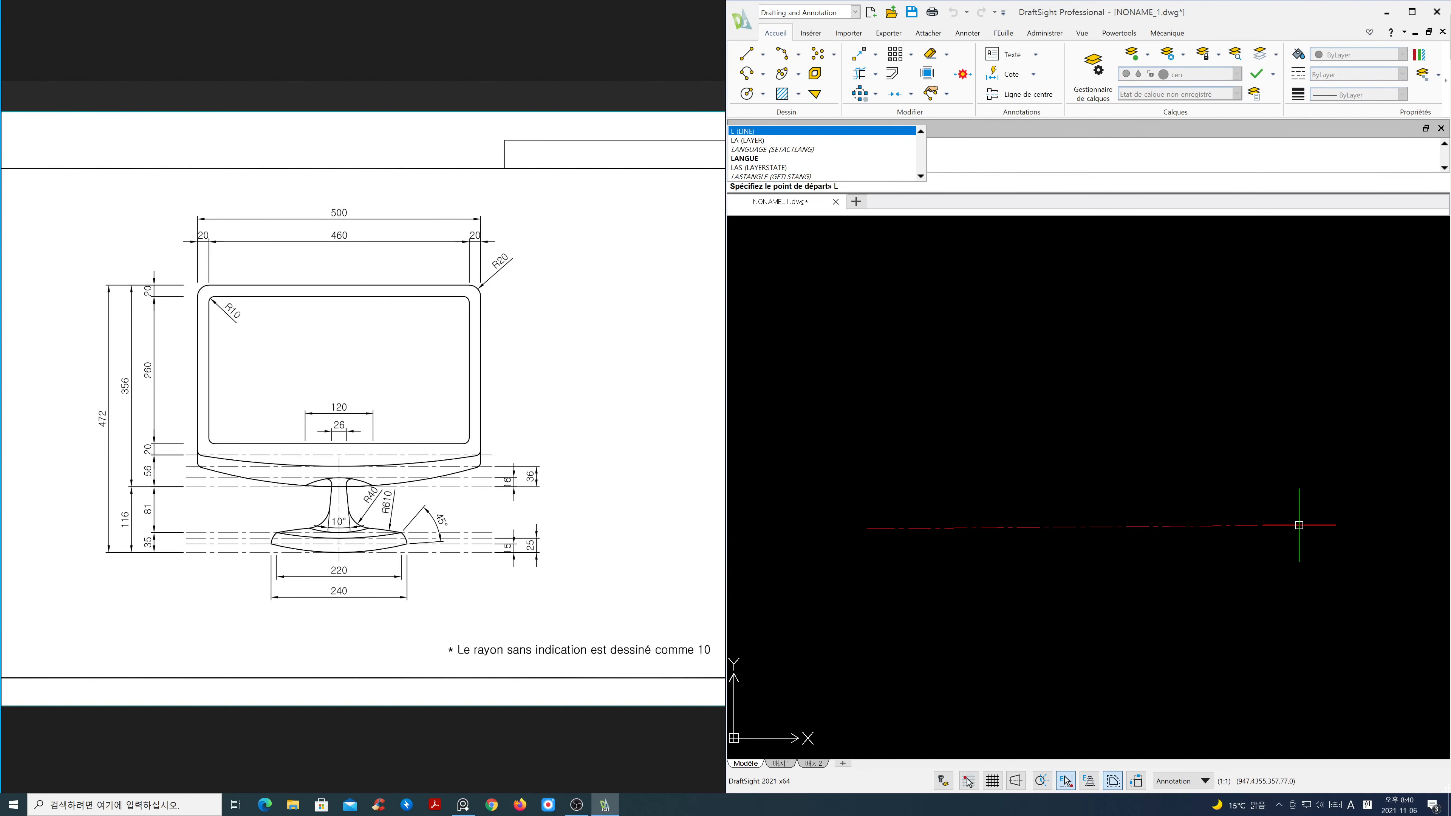
key(F8)
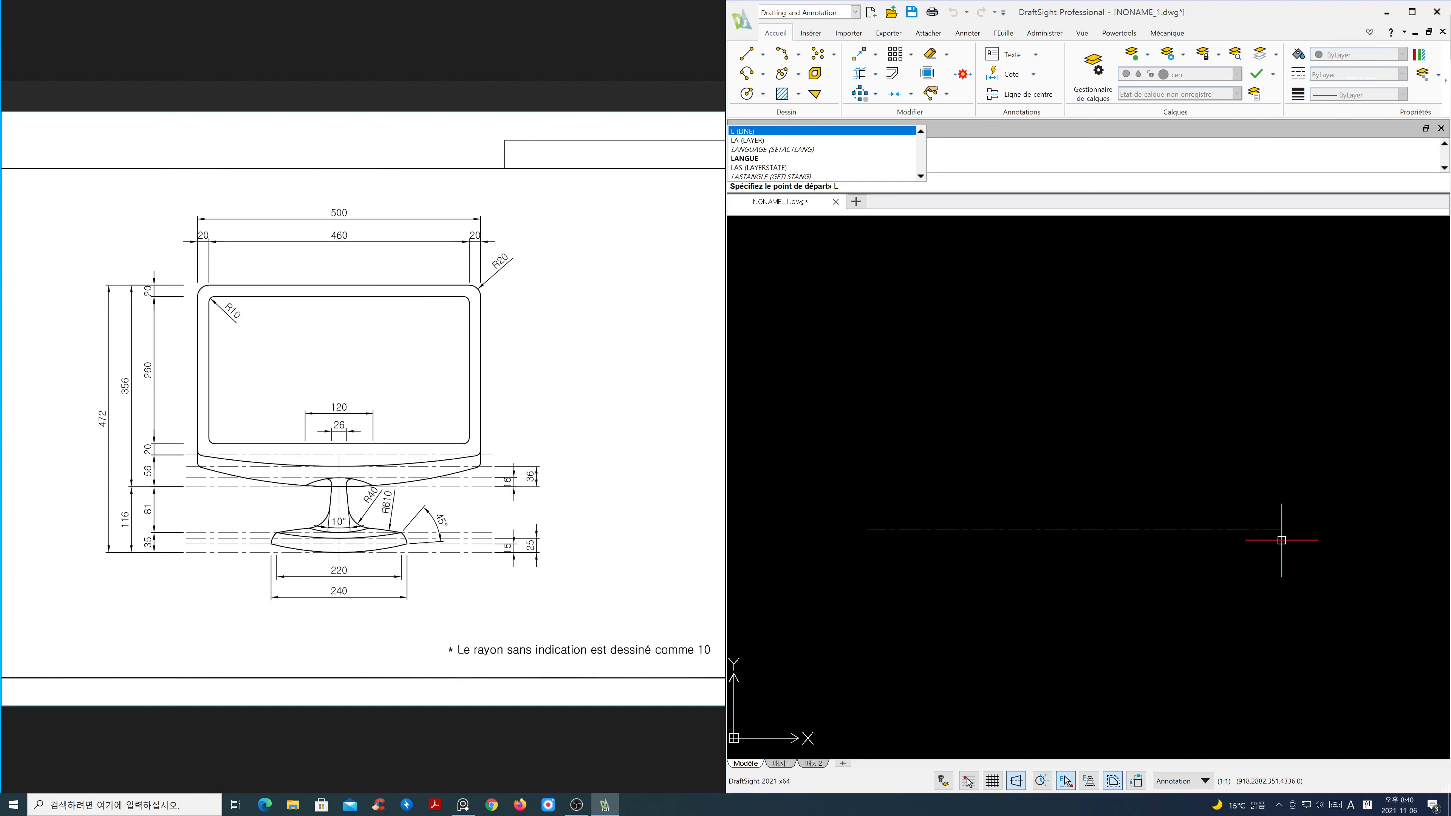
click(1281, 540)
key(Escape)
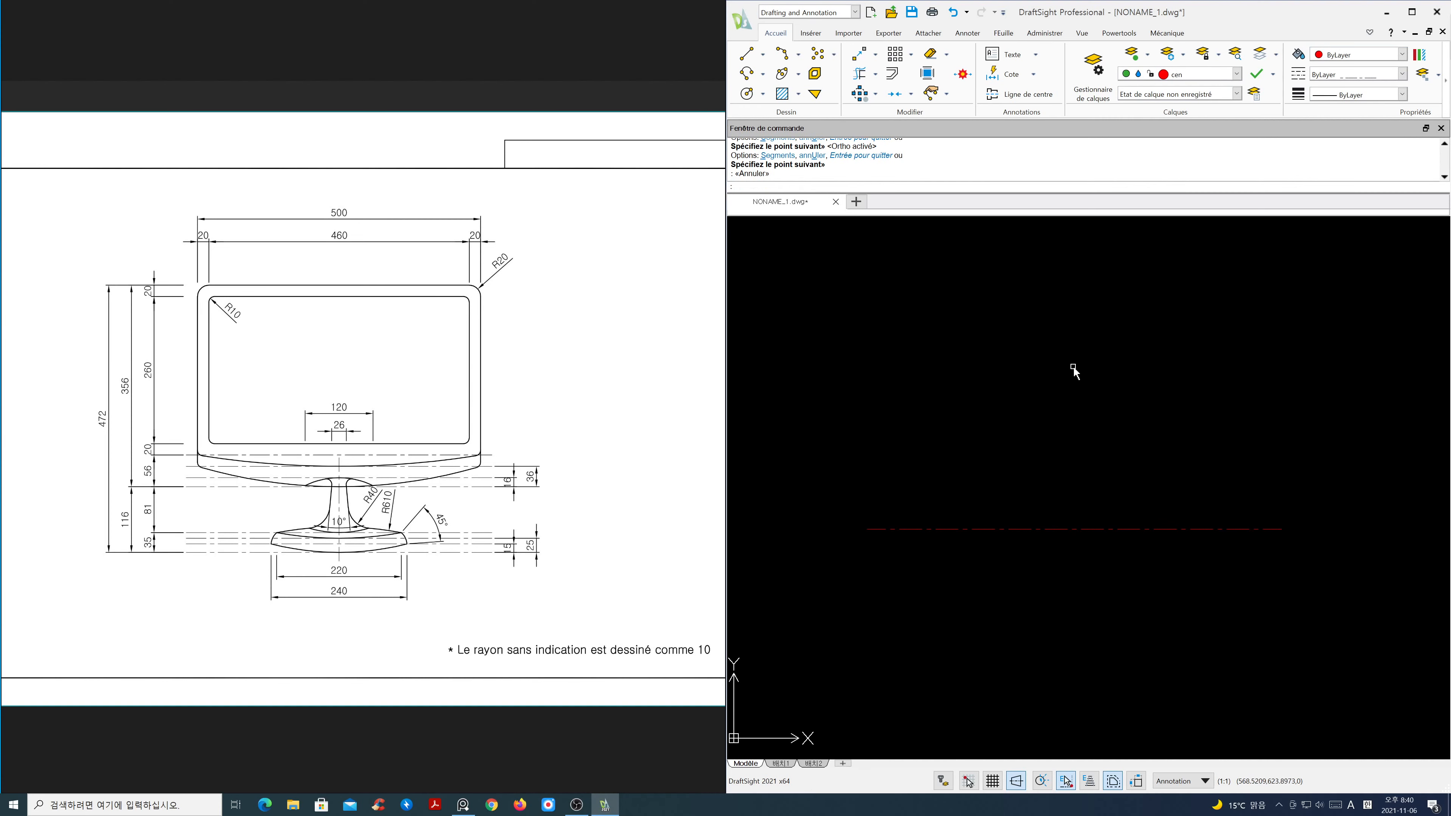
Step: Draw a vertical centre line about 745 units long, crossing the middle of the horizontal centre line
key(Return)
click(1073, 280)
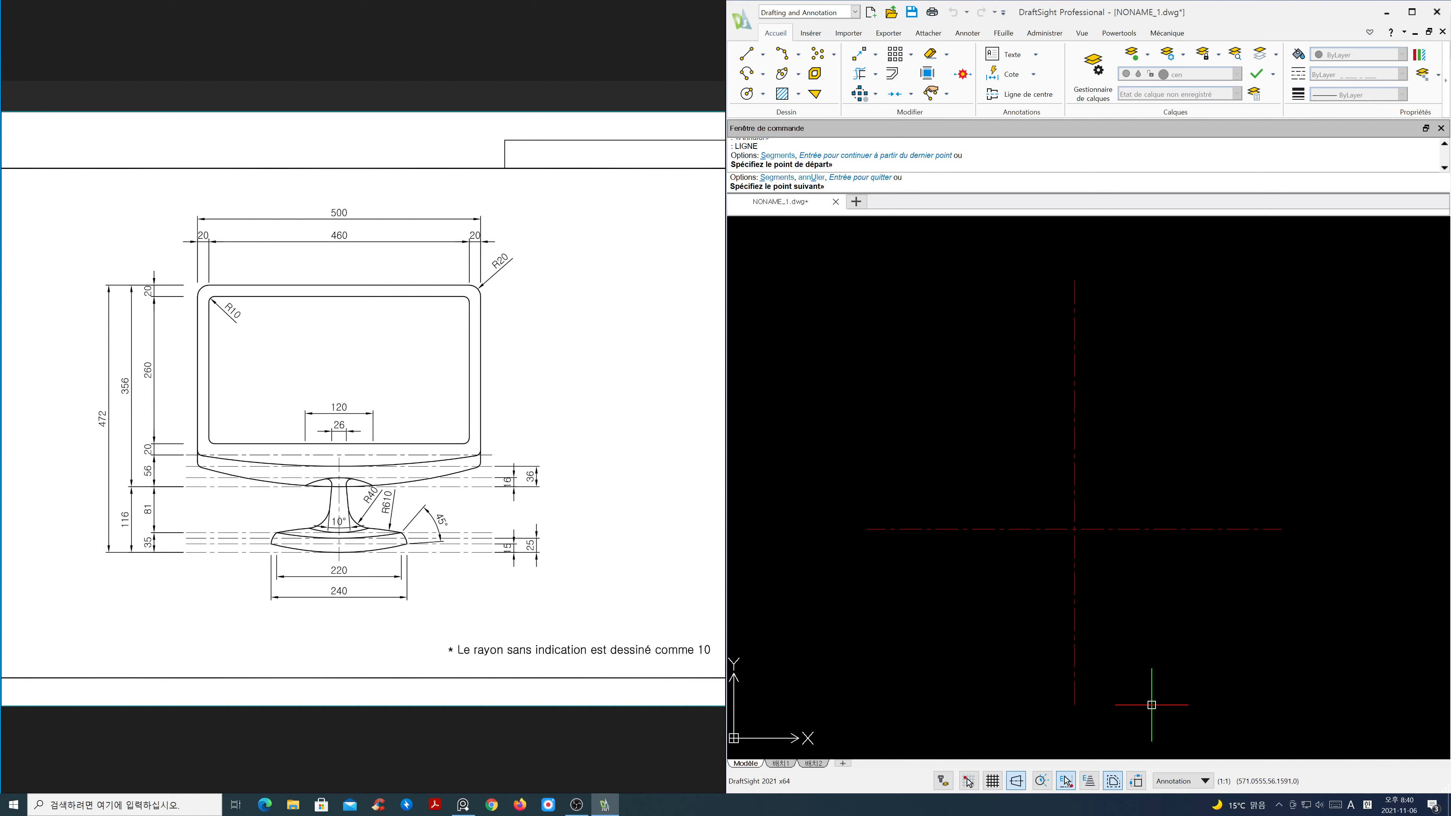
click(1152, 726)
key(Return)
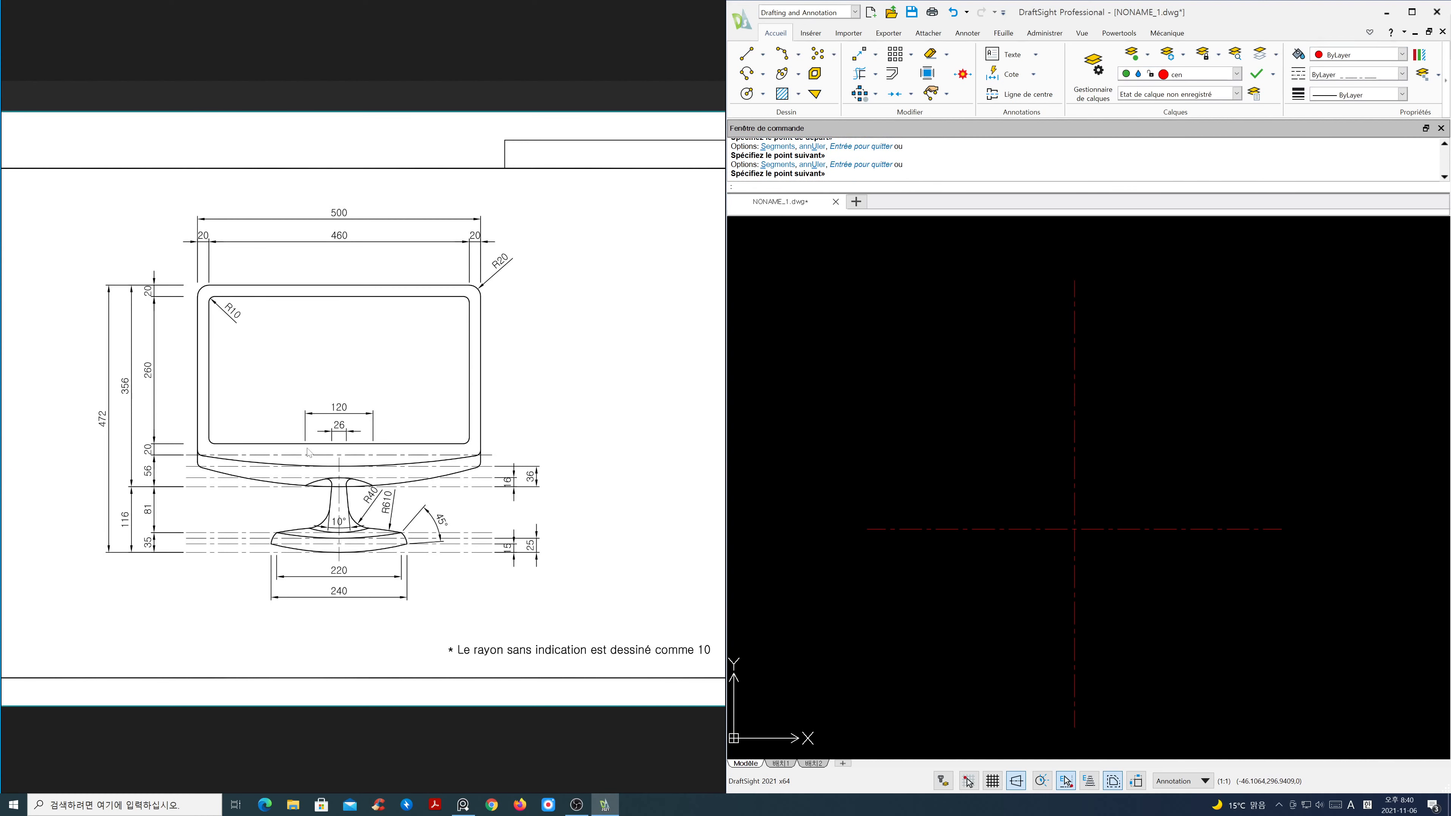
Step: Offset the horizontal centre line 56 downward to mark the underside of the monitor body
scroll(307, 452, up, 3)
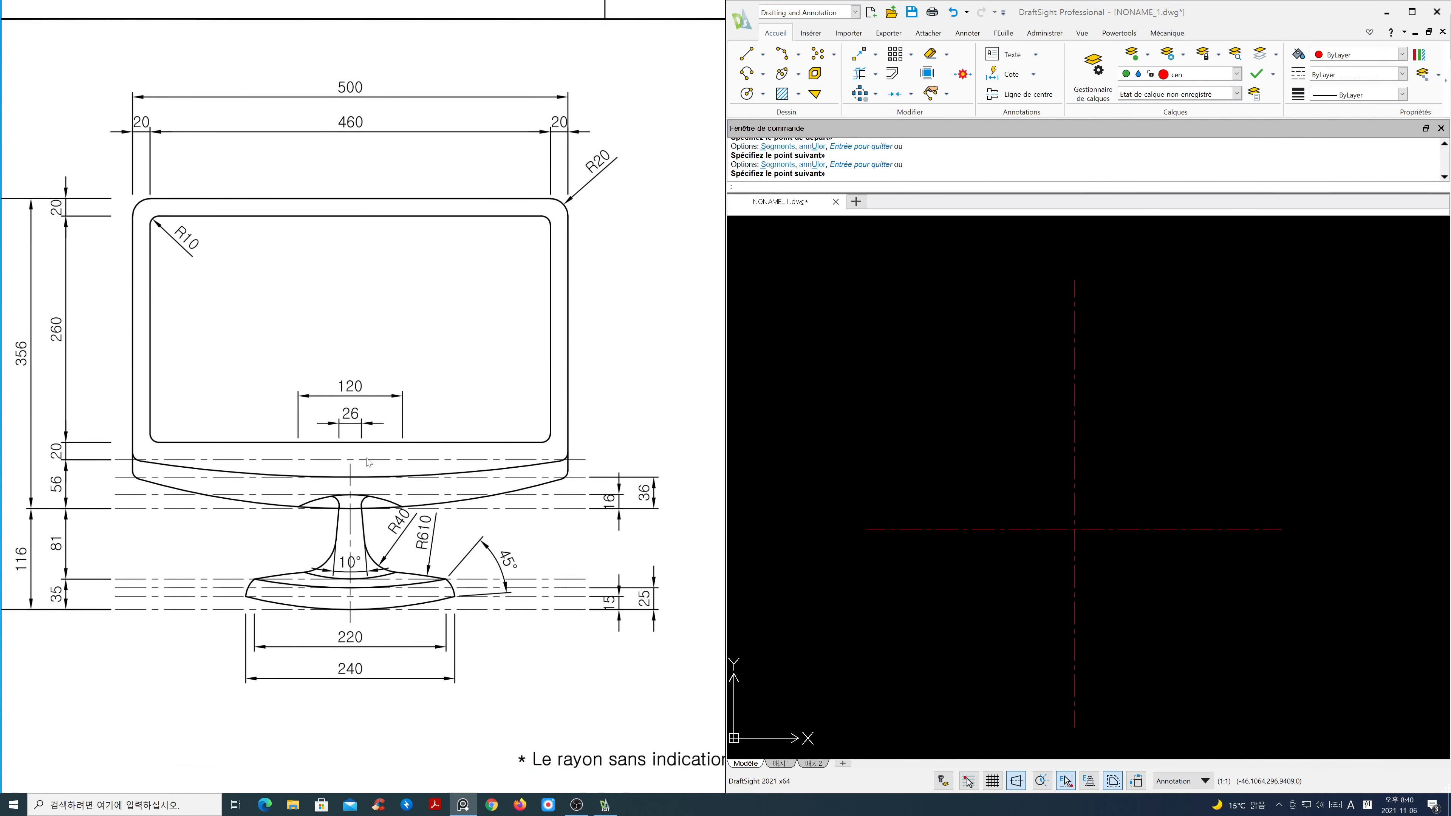
drag(368, 461, 377, 464)
middle_drag(1111, 552, 1134, 478)
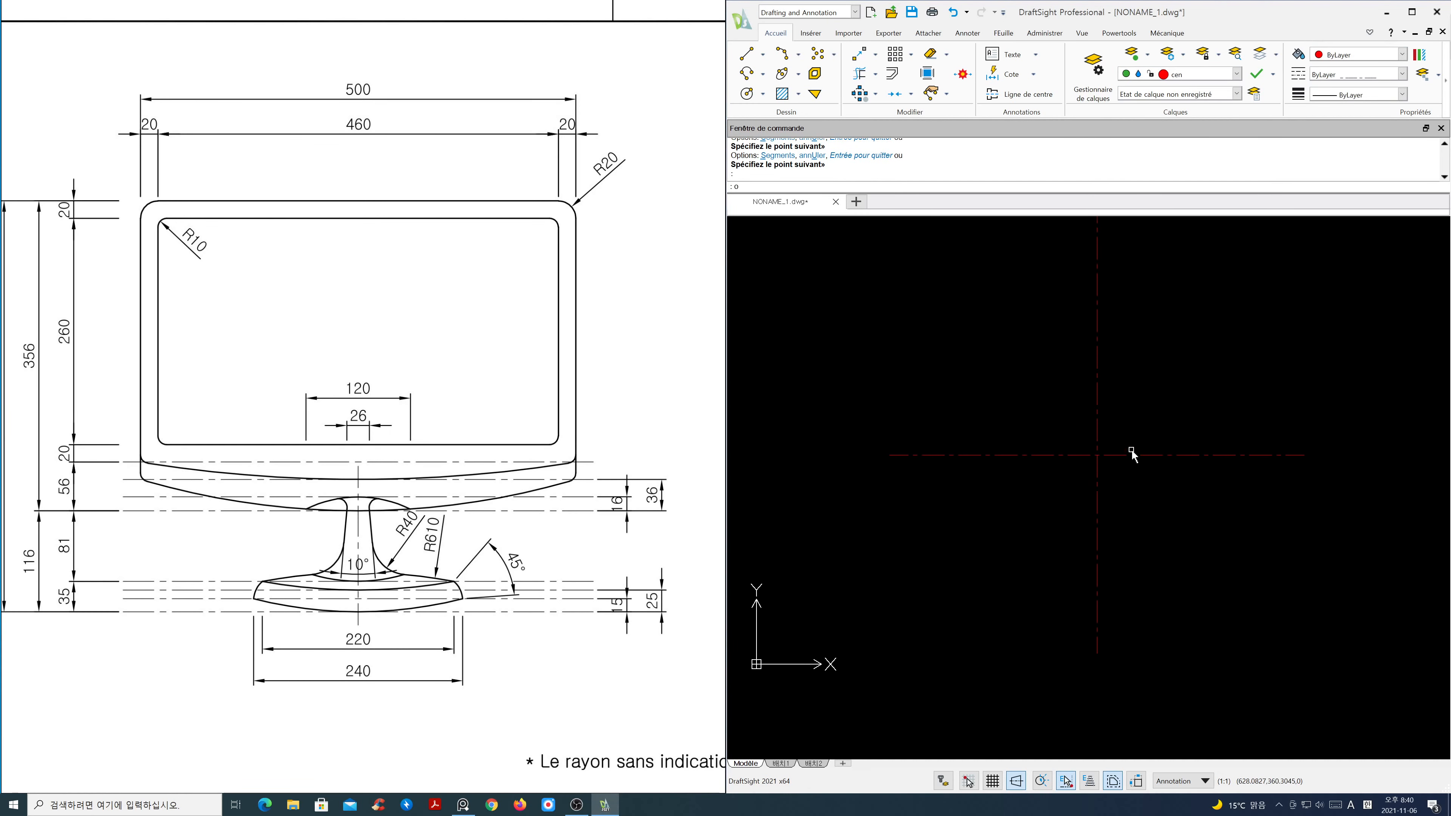
key(Return)
text(56)
key(Return)
click(1131, 455)
click(1136, 494)
key(Return)
Step: Offset guide lines for the stand: 116 below the monitor underside line, and 35, 25 and 15 above that lowest line
key(Return)
click(1234, 558)
click(1232, 519)
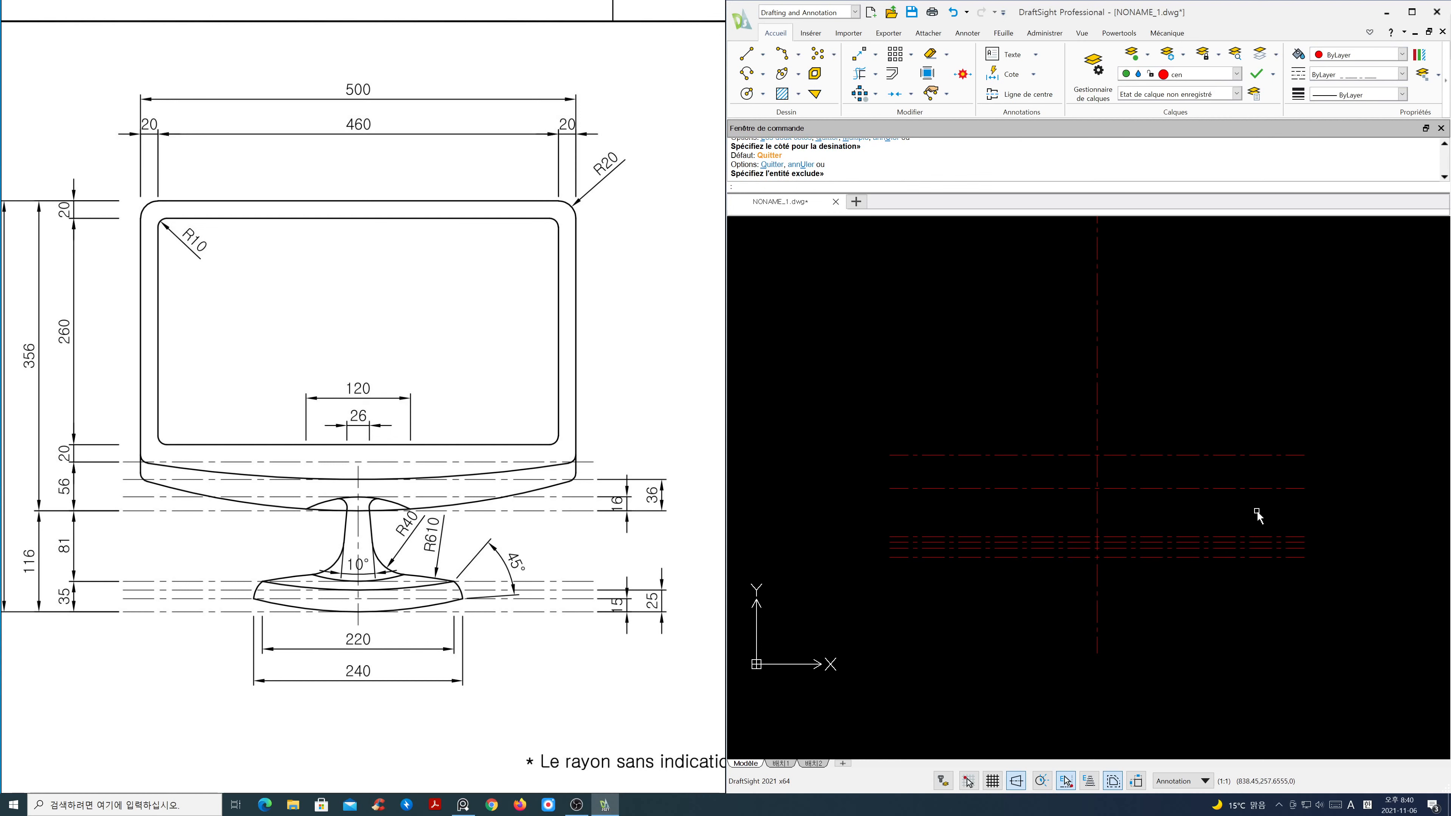
Step: Offset the monitor underside guide line 16 upward
scroll(1256, 488, up, 1)
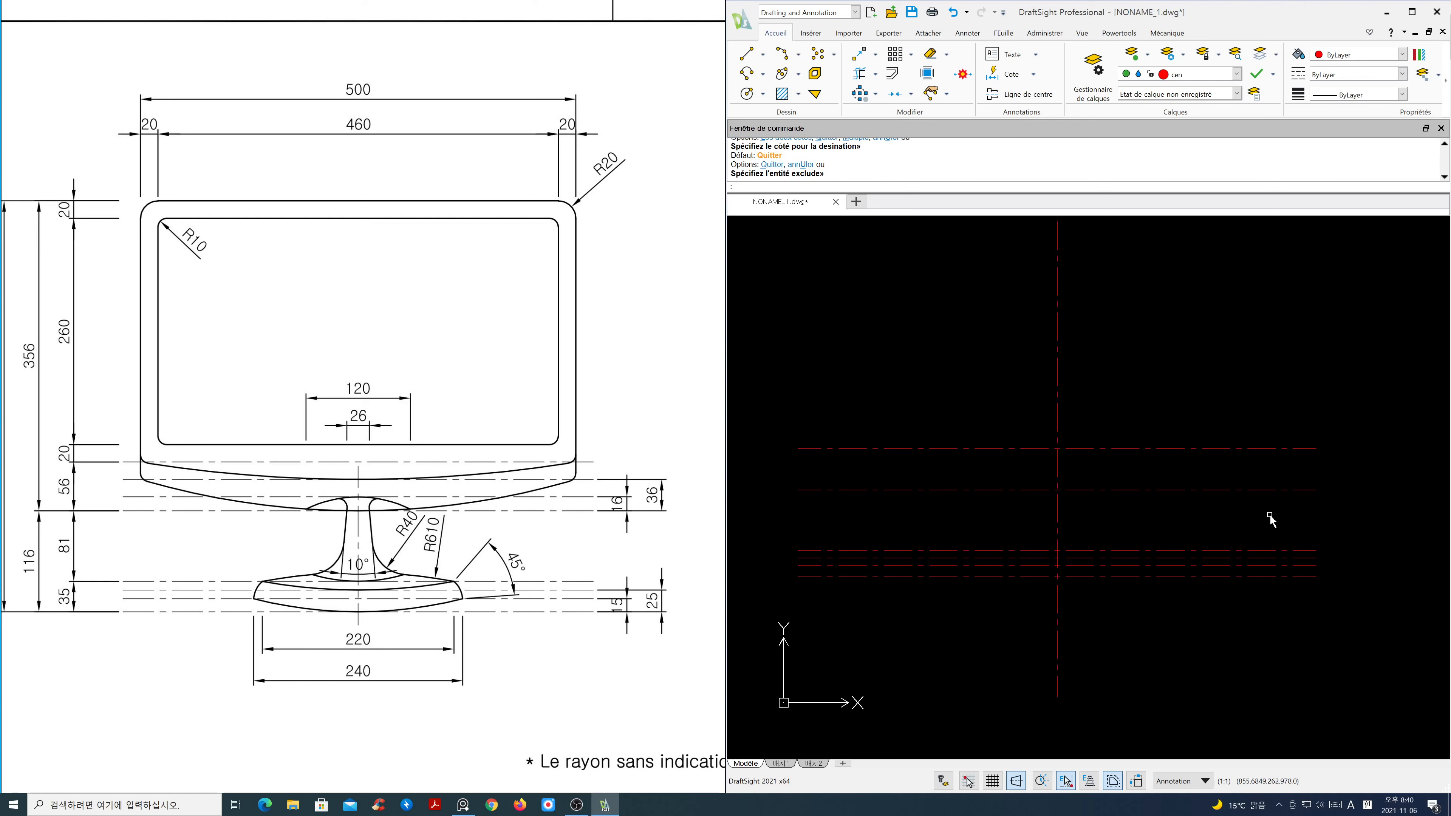
key(Return)
key(Return)
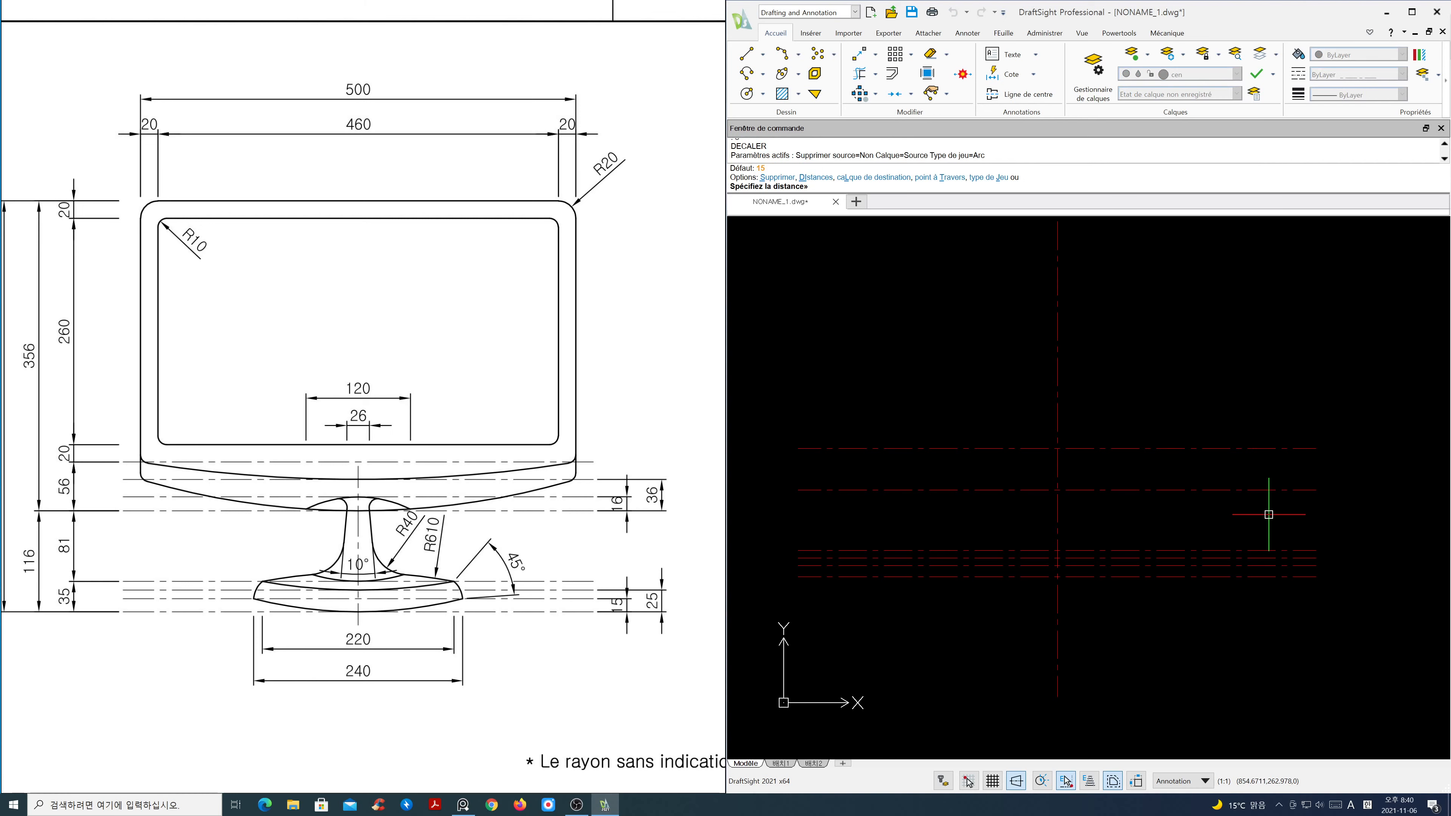
text(16)
key(Return)
click(1264, 490)
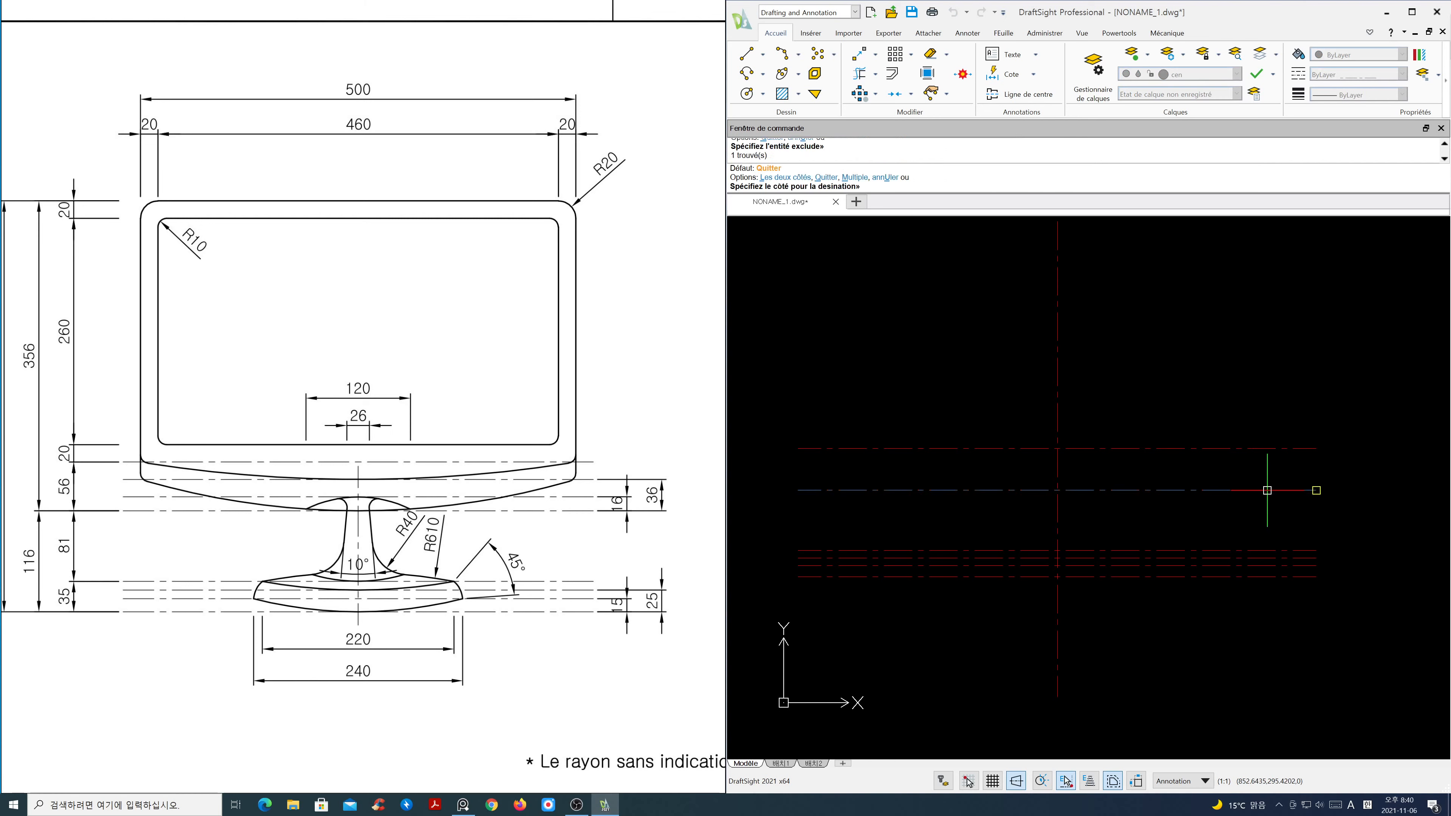
click(1265, 475)
key(Return)
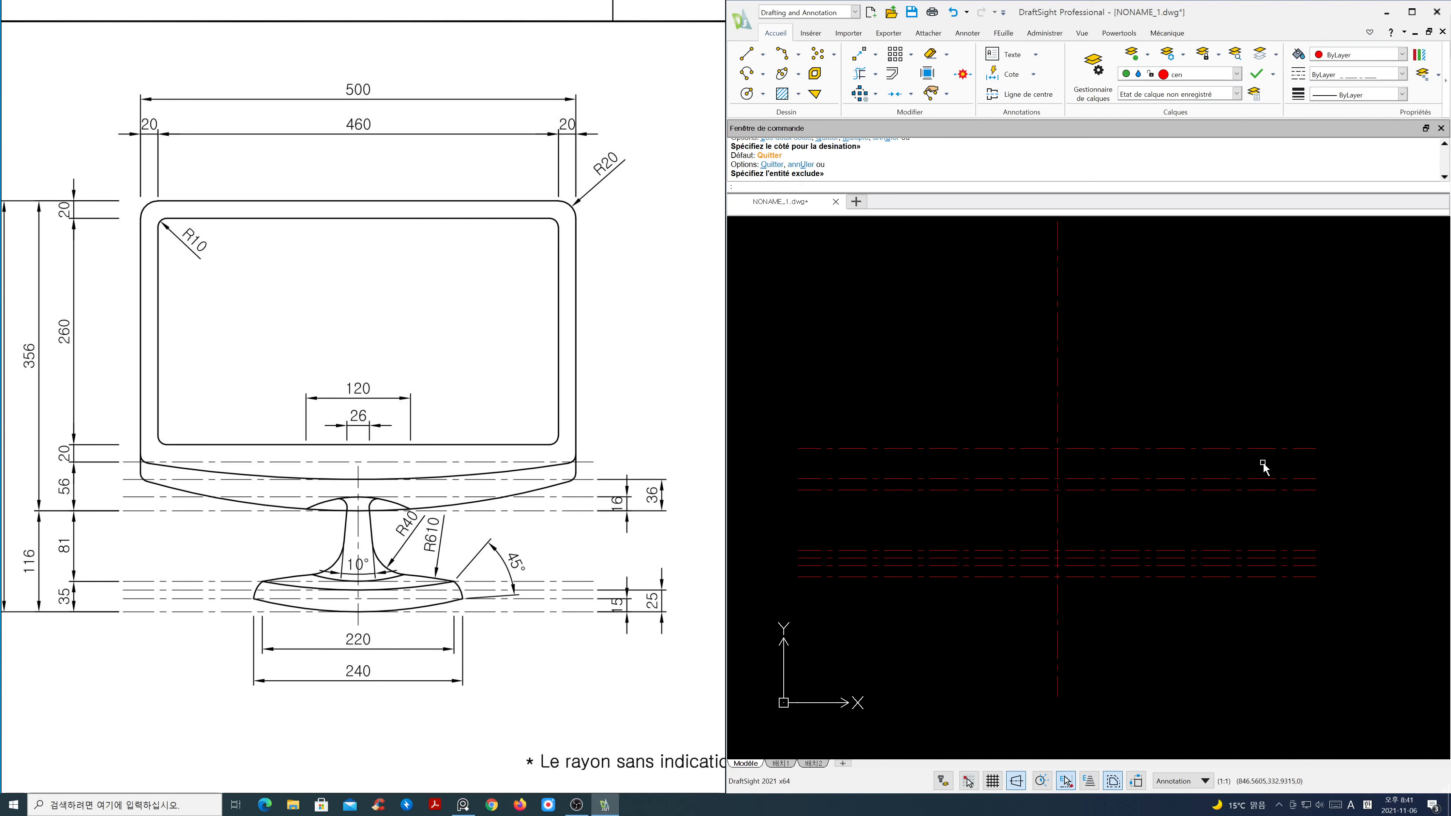
Step: Offset the same monitor underside guide line 36 upward as a further guide
key(Return)
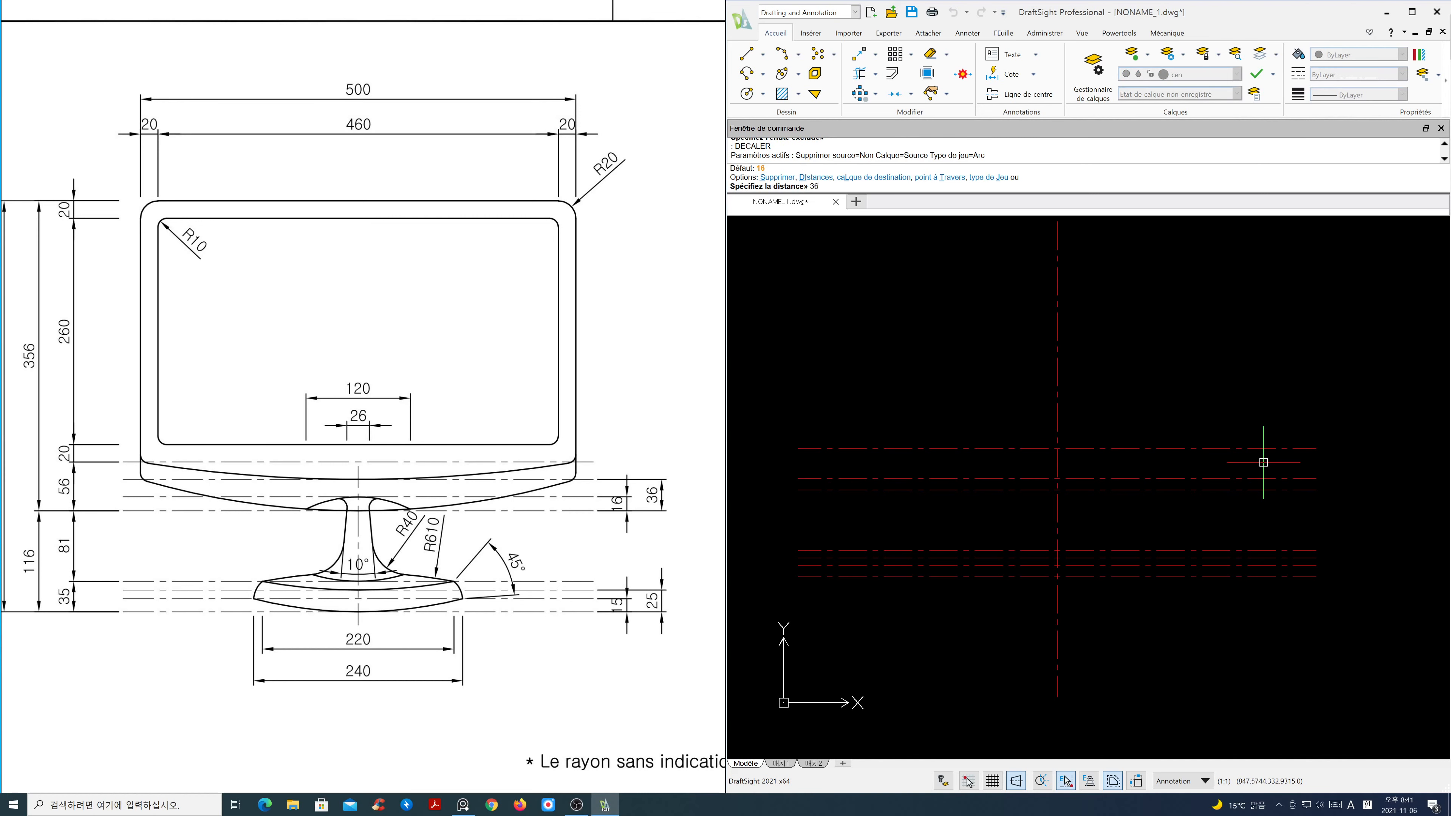
text(36)
key(Return)
click(1262, 490)
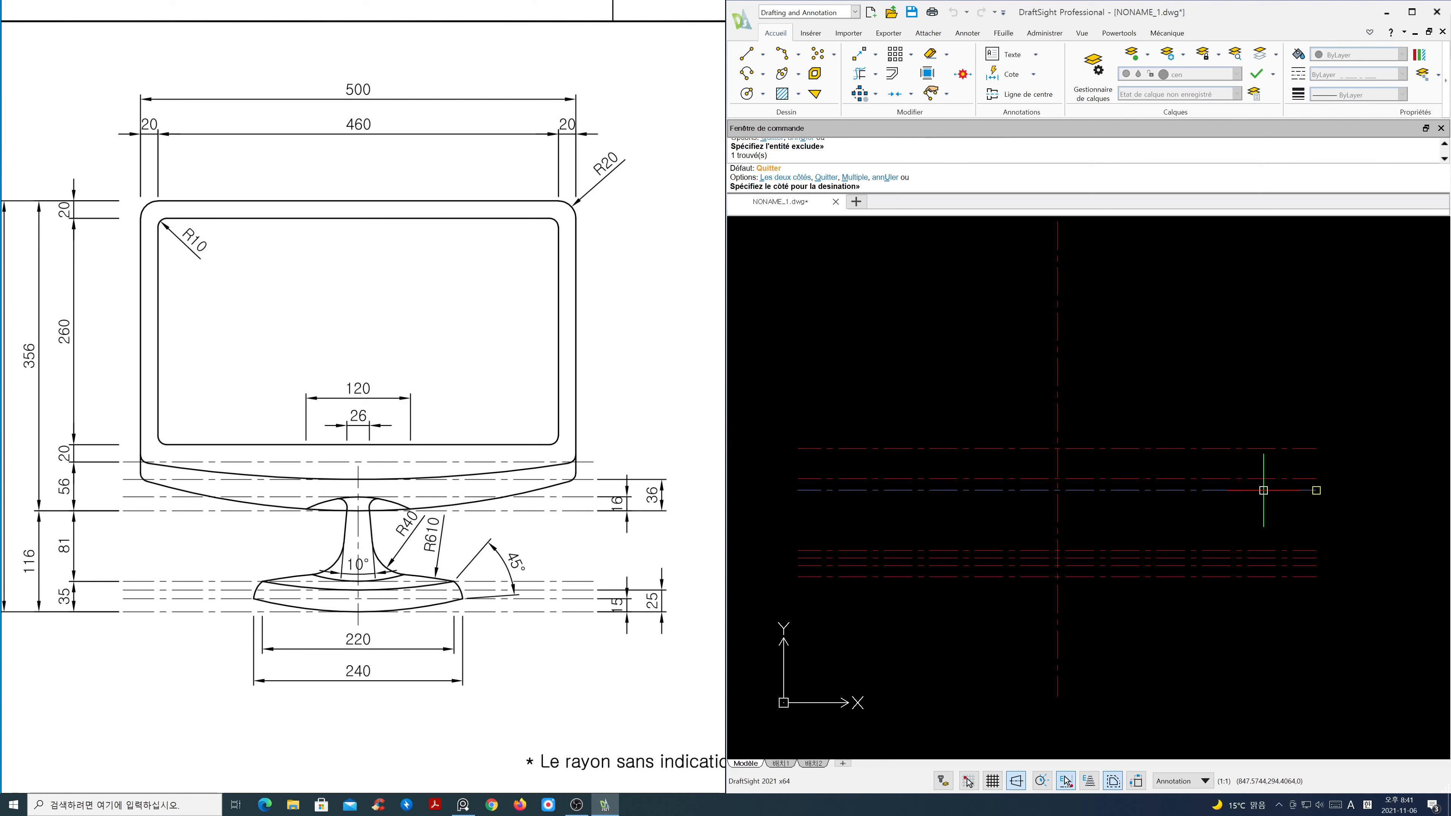
click(1261, 467)
key(Return)
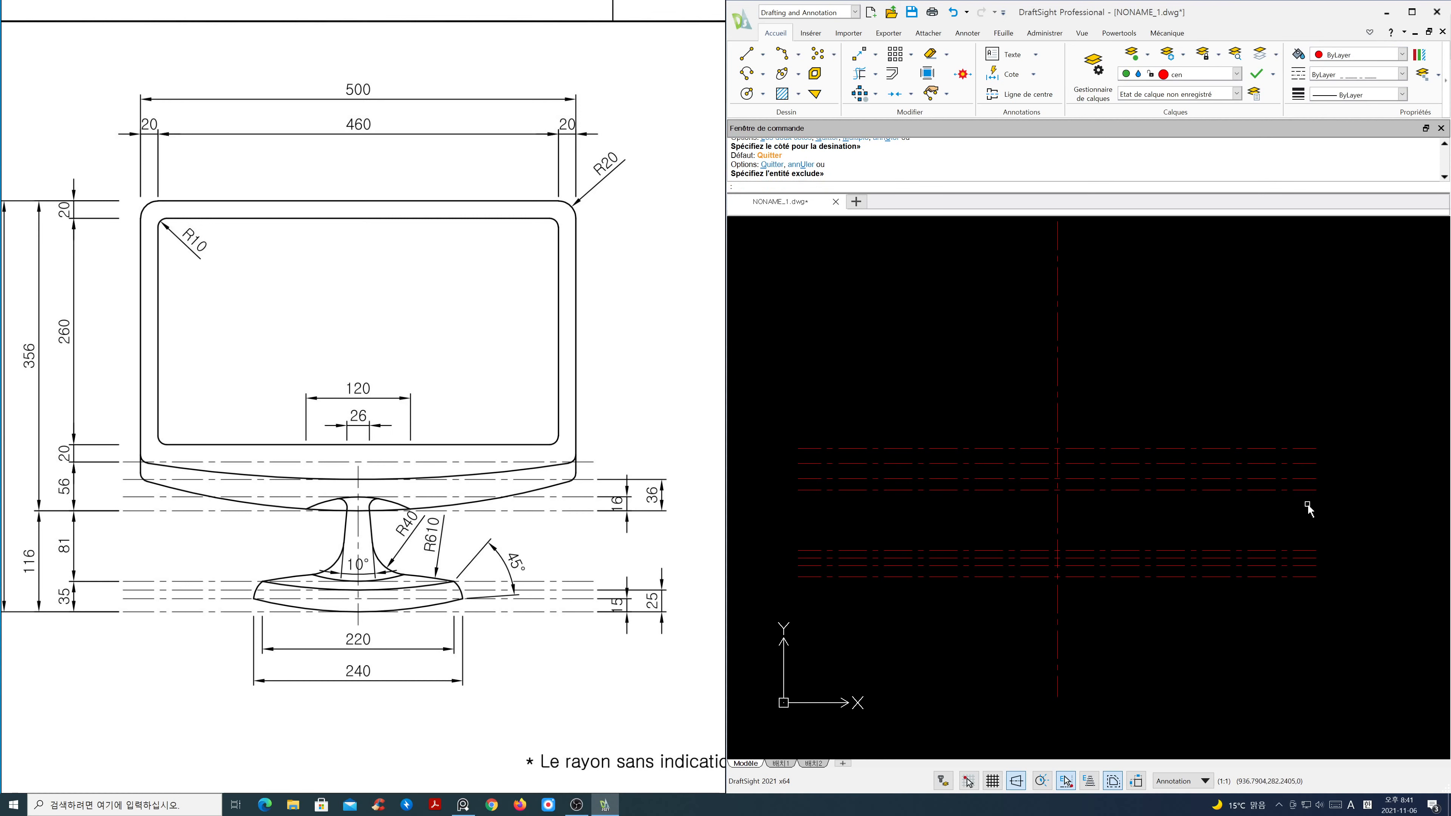
Step: Make ele the current layer and set the Offset command's destination layer option to Active
scroll(1066, 532, down, 1)
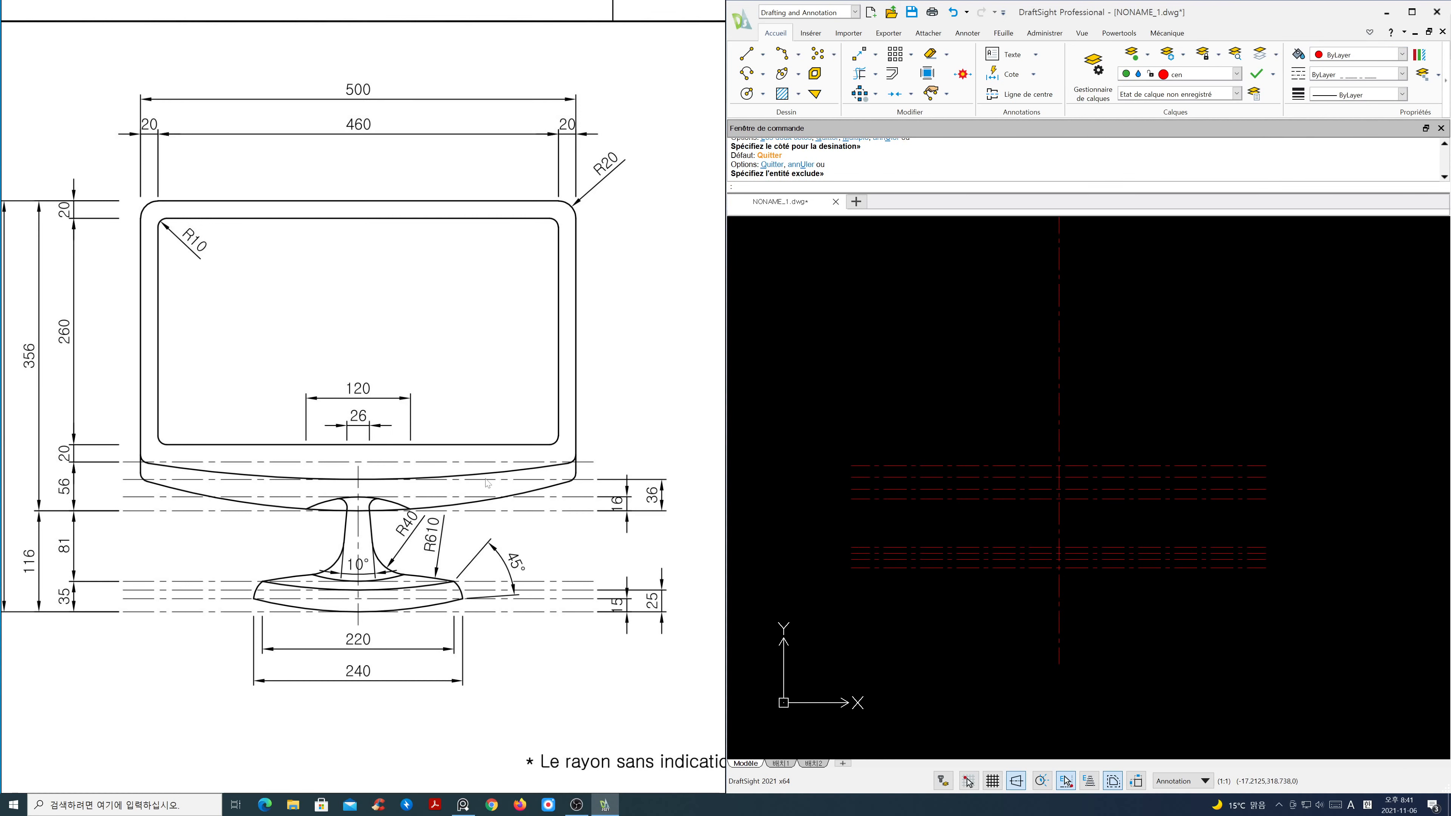
scroll(467, 517, down, 3)
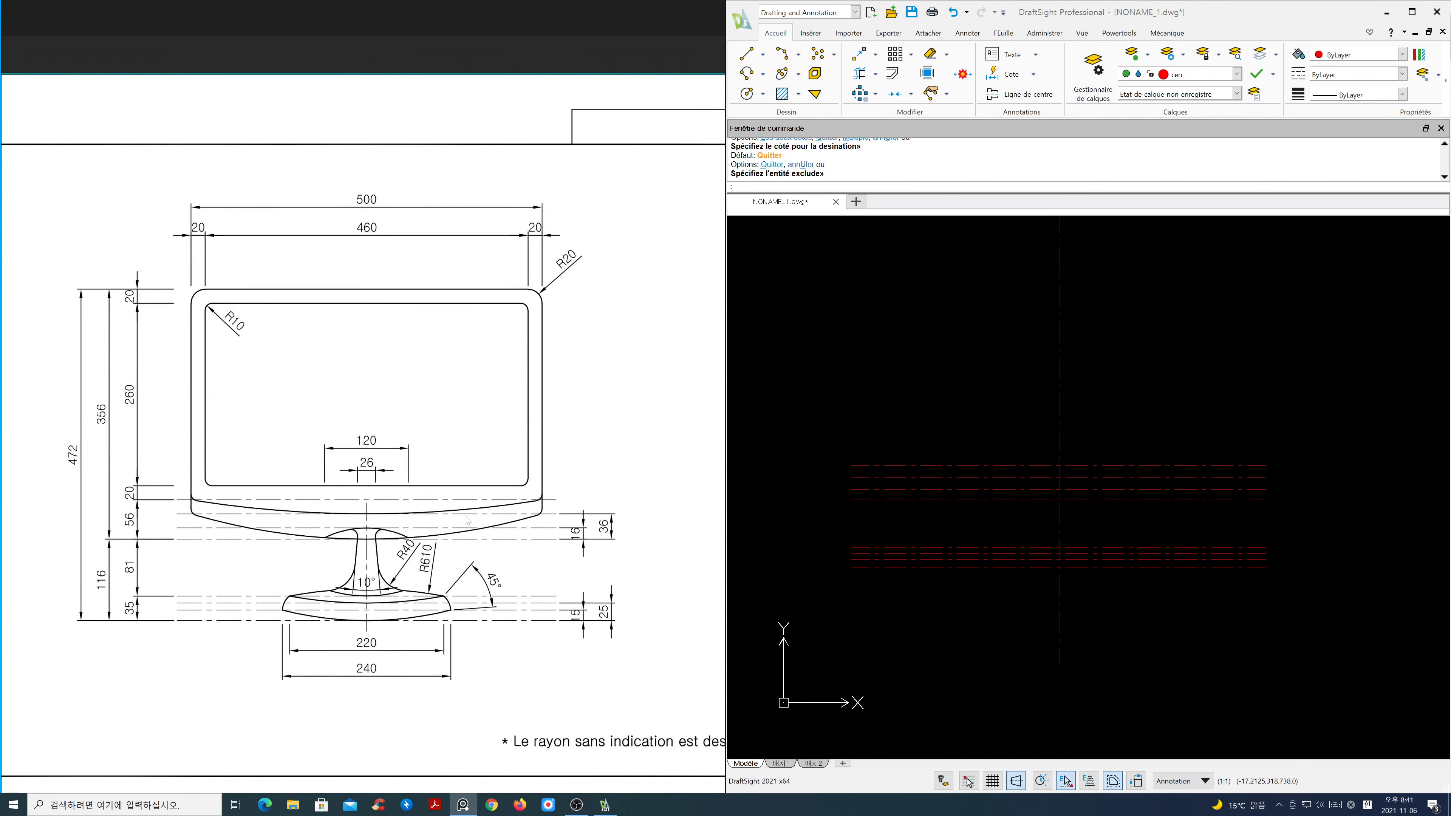
mouse_move(1107, 496)
middle_down()
mouse_move(1111, 541)
mouse_move(1140, 534)
mouse_move(1099, 536)
middle_up()
scroll(1091, 532, up, 1)
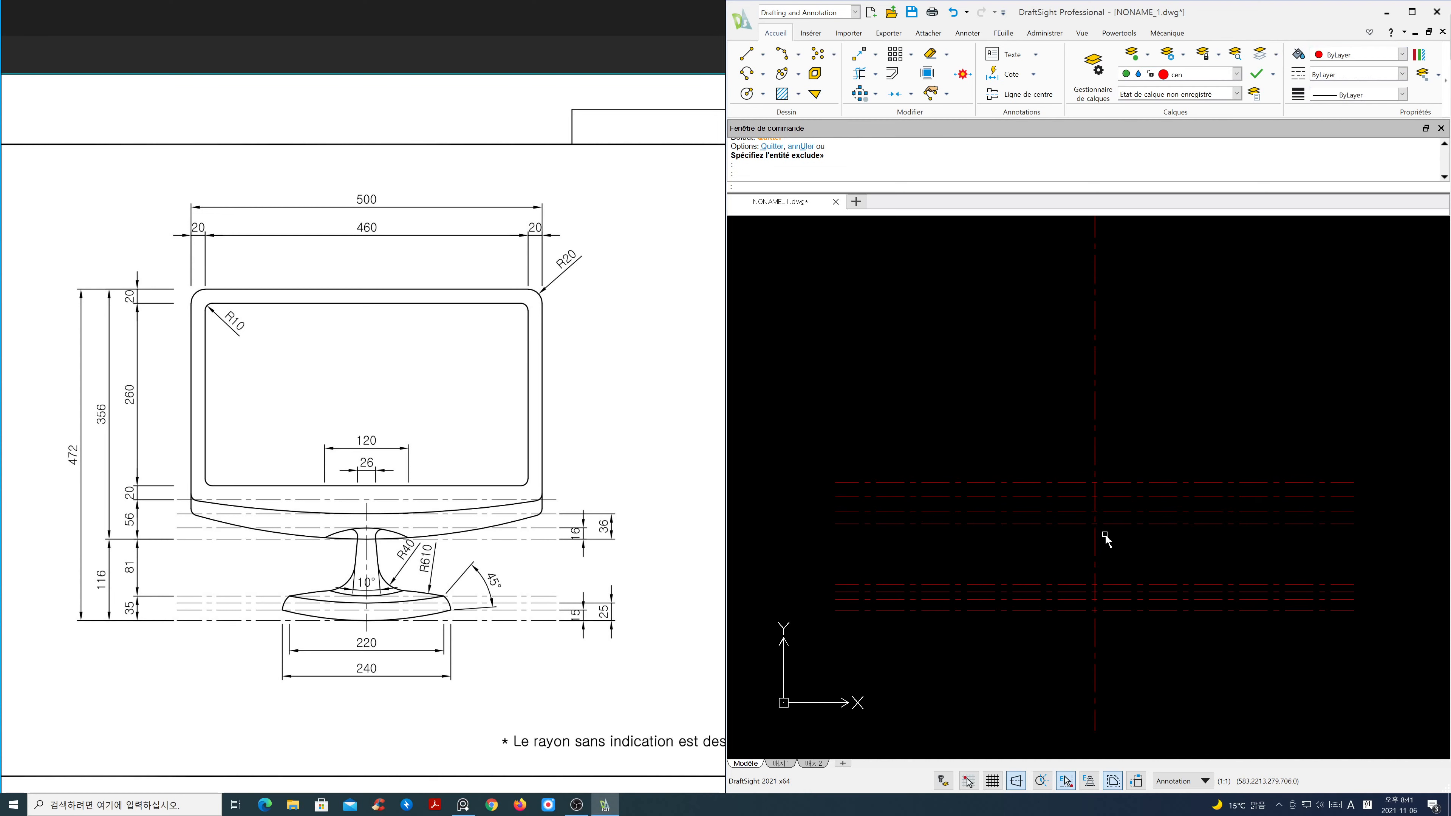
click(1237, 75)
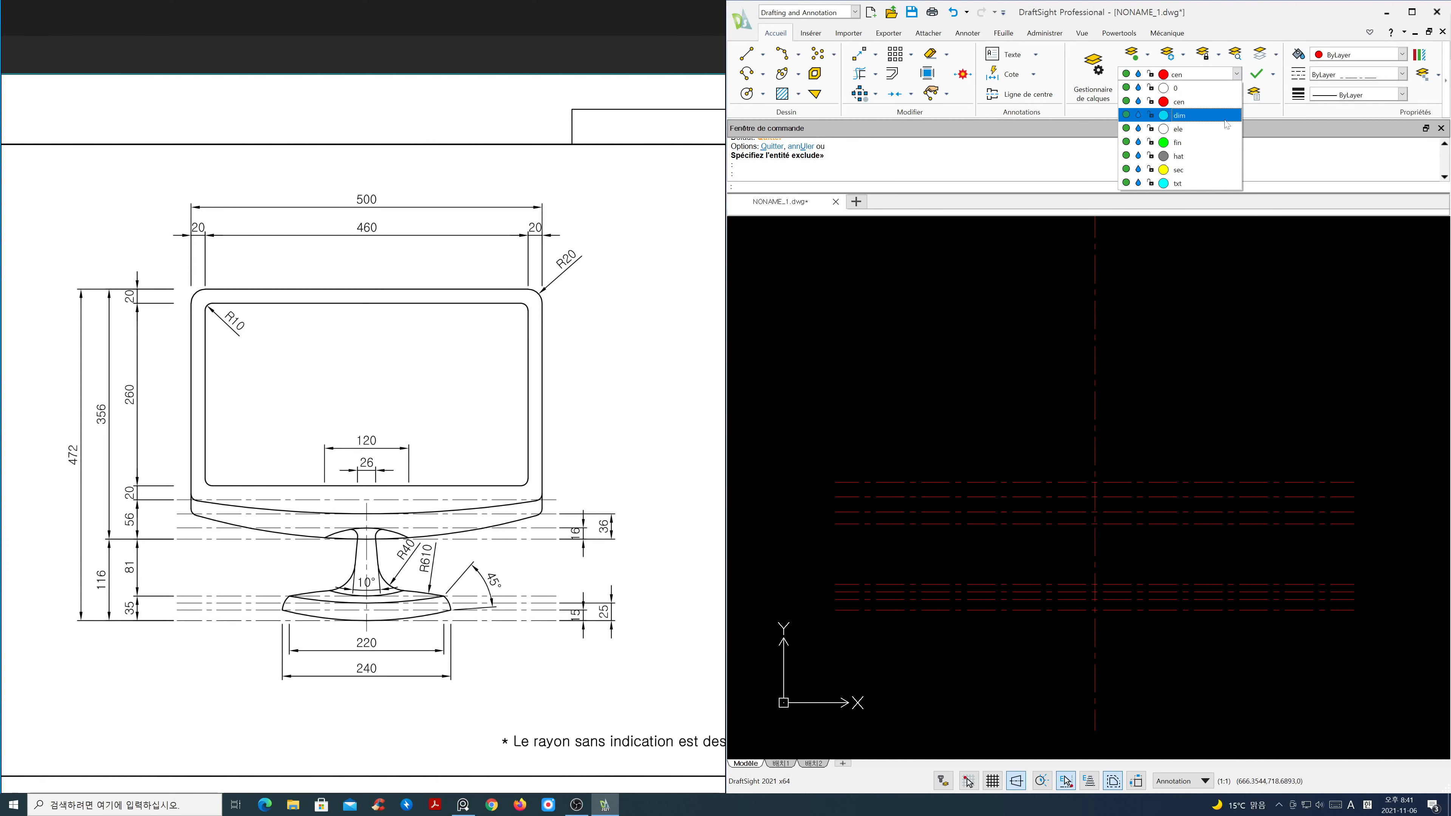
click(1178, 89)
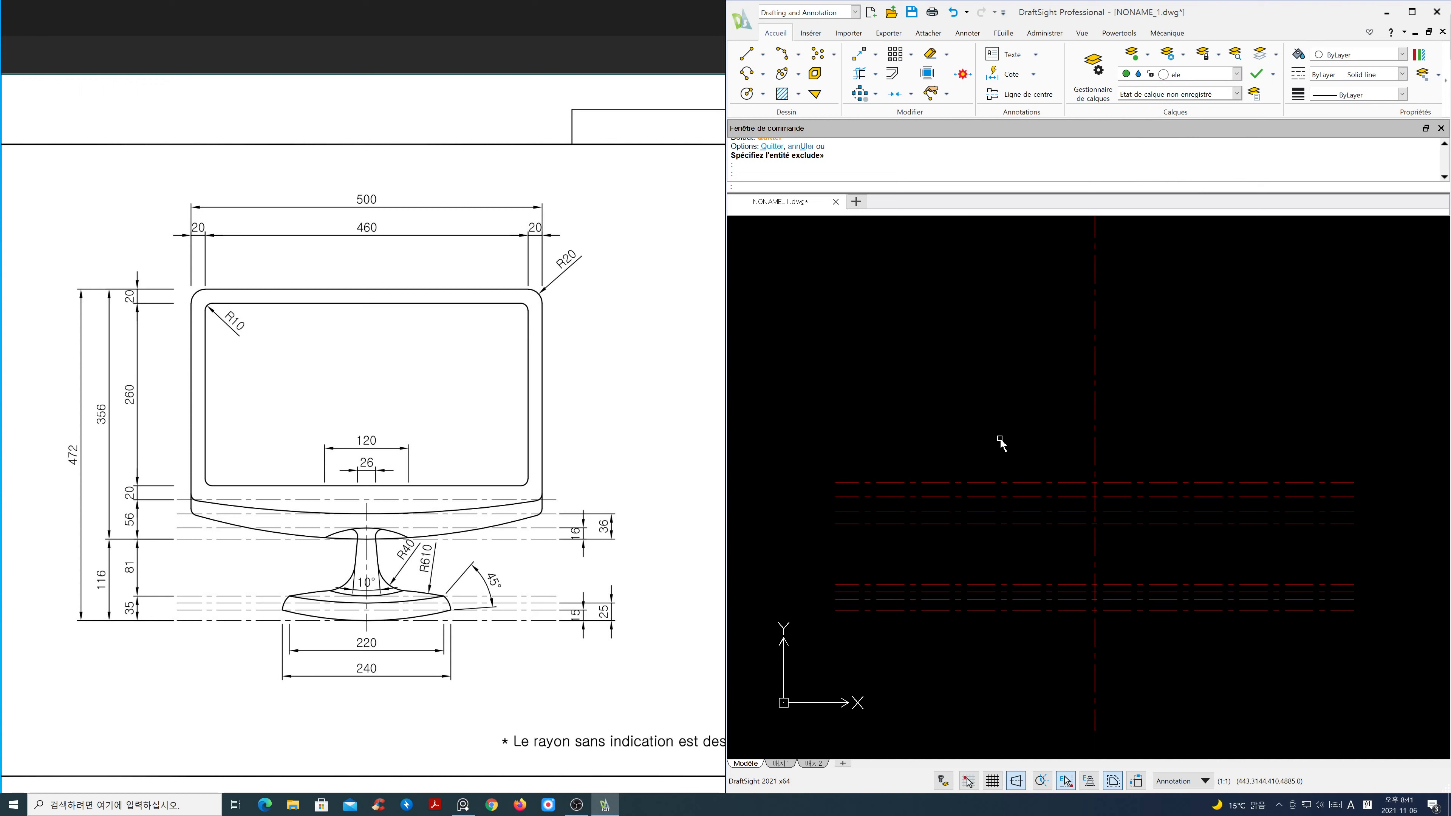
text(o)
key(Return)
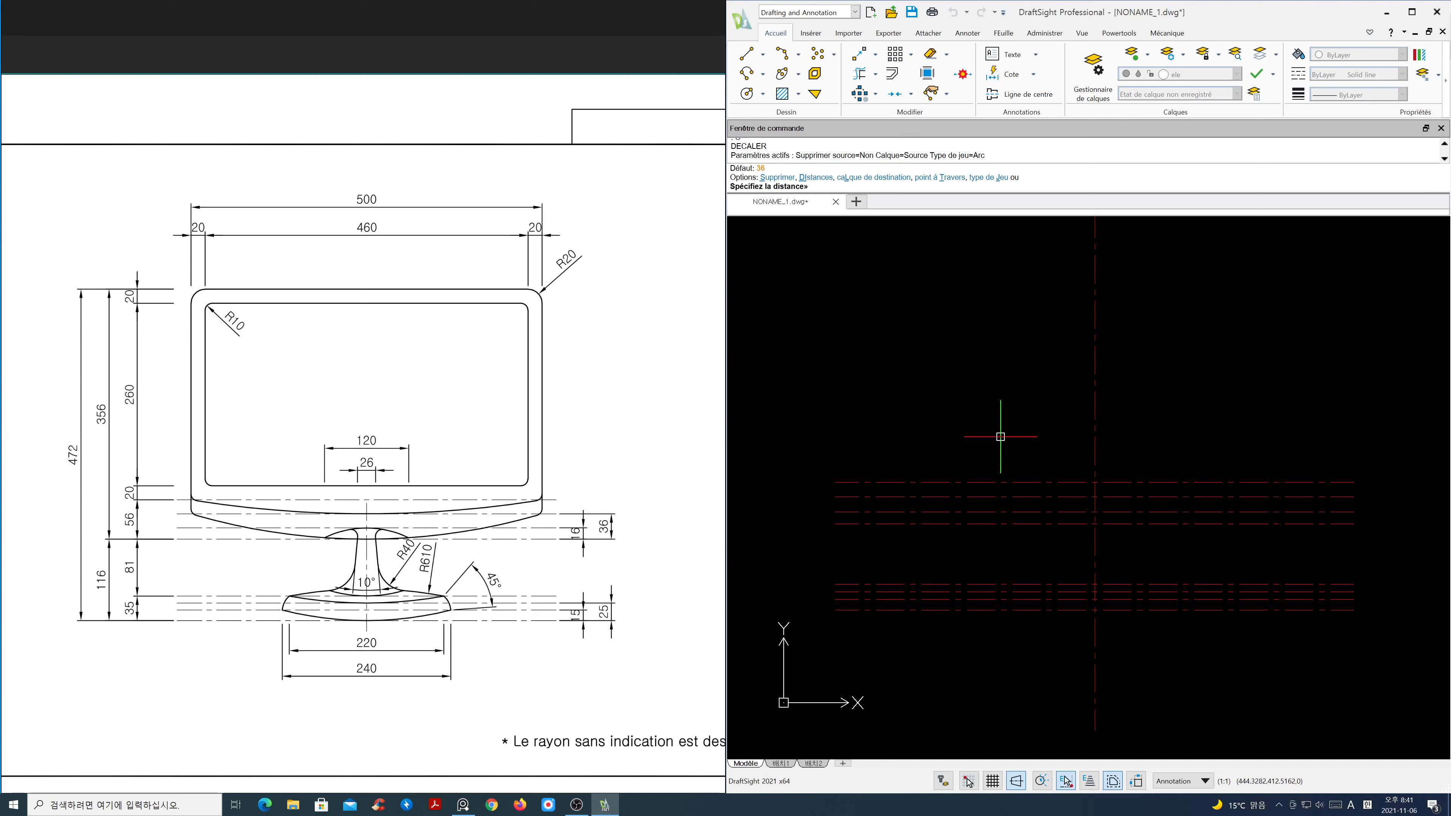
text(l)
key(Return)
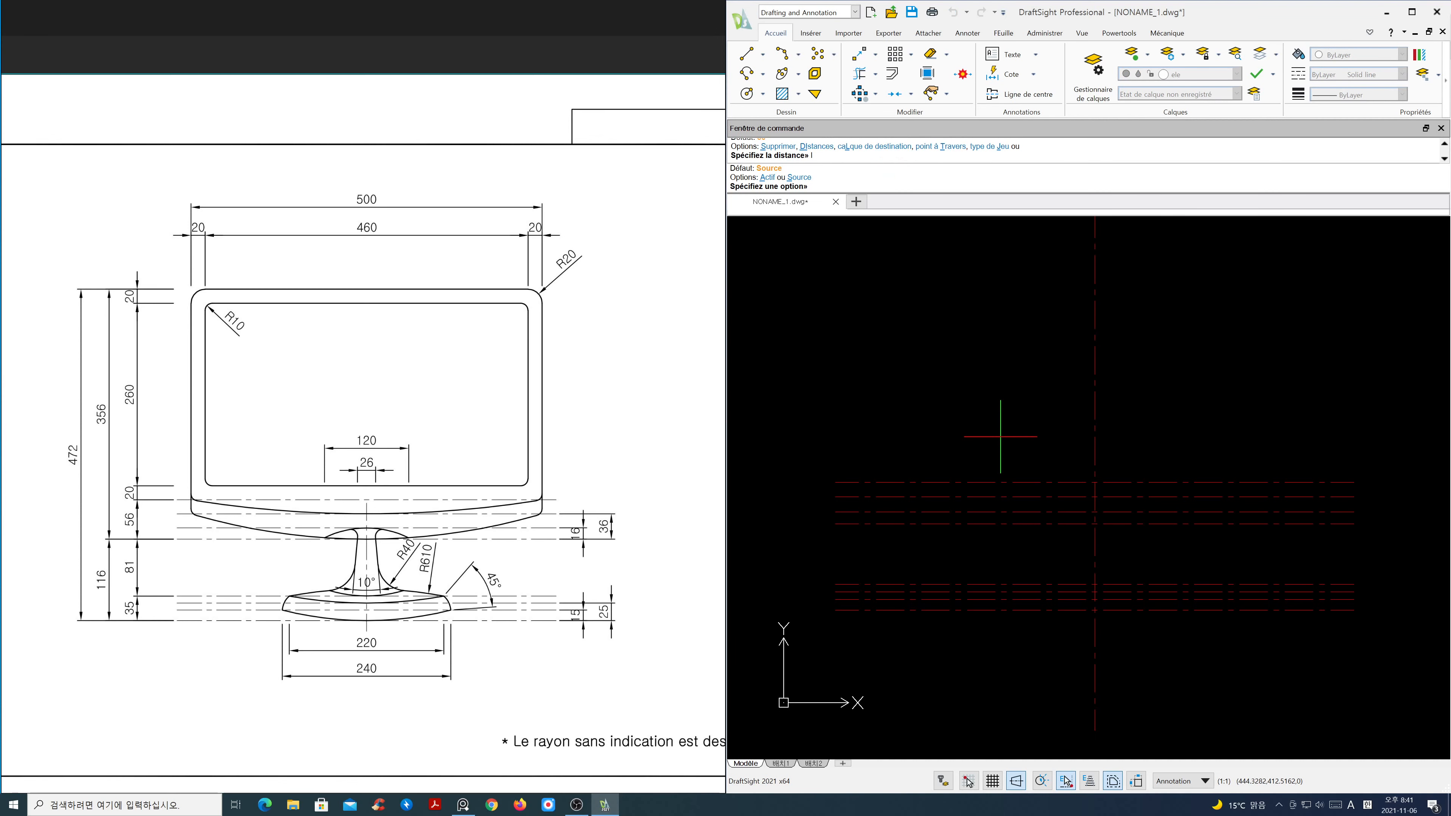
text(a)
key(Return)
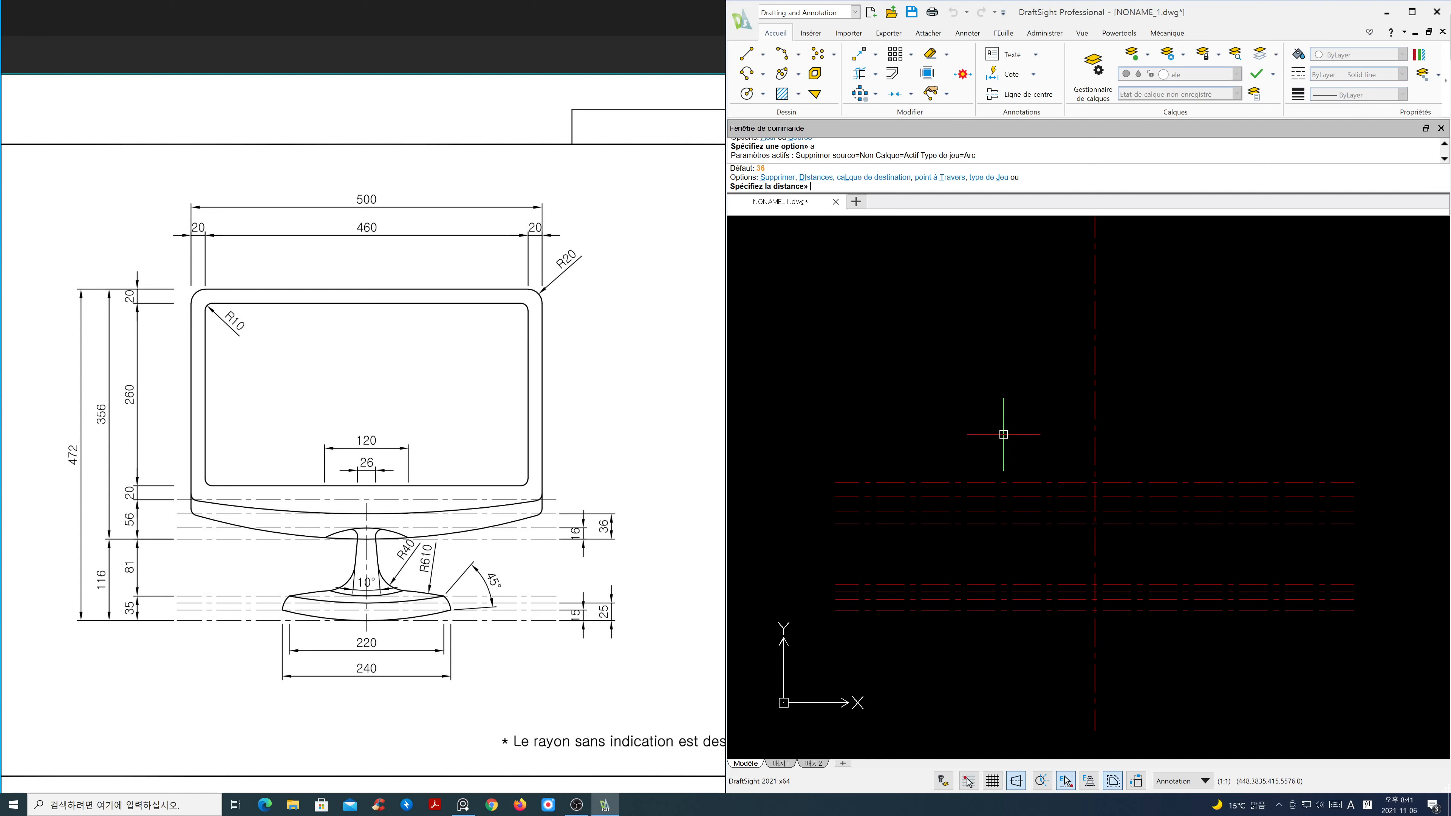
Step: Offset the vertical centre line 250 to both sides to form the monitor's outer side edges
text(250)
key(Return)
click(1094, 407)
click(1054, 405)
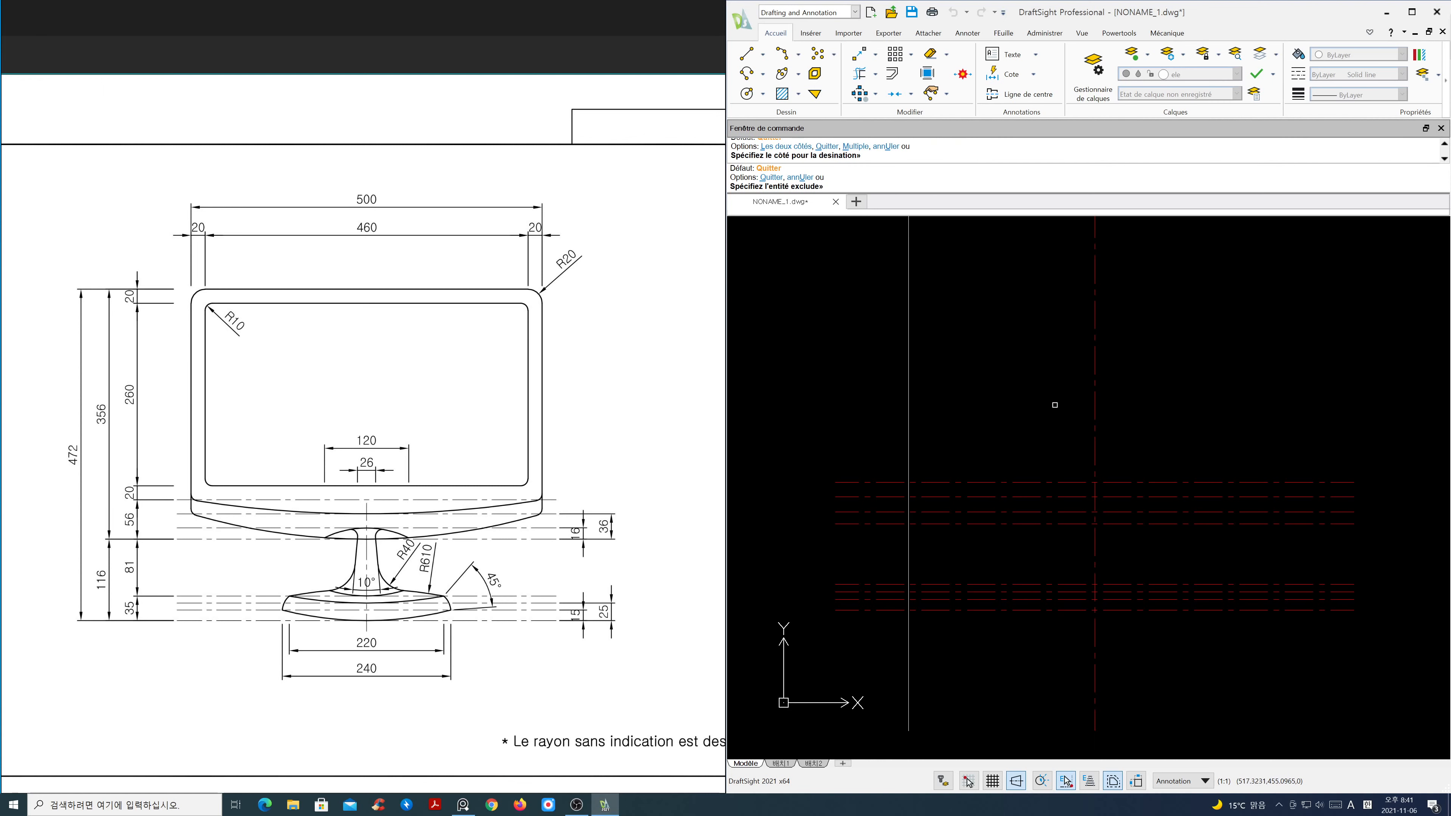
click(1093, 407)
click(1130, 412)
key(Return)
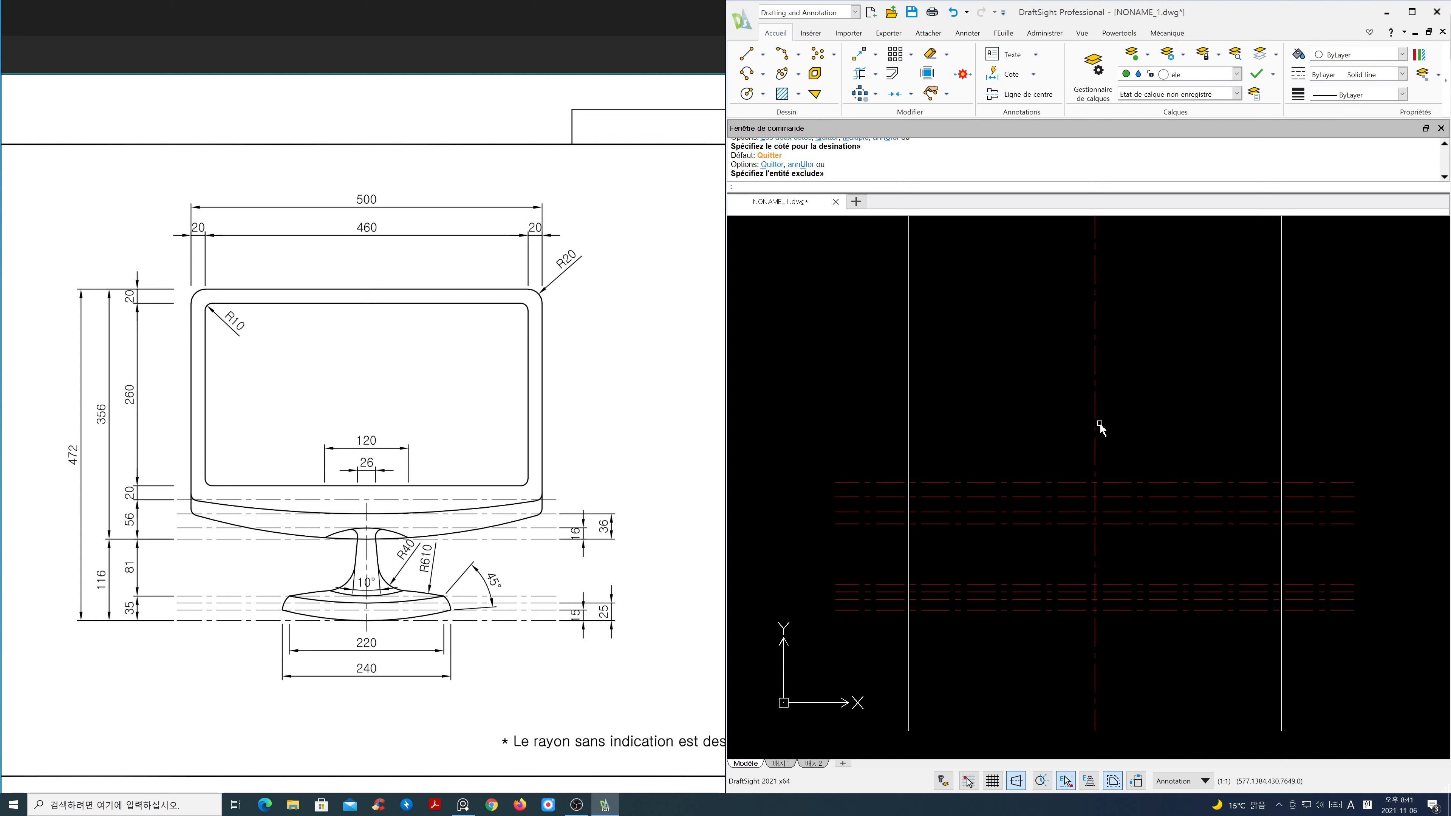
Step: Draw a horizontal line along the monitor underside guide, from one outer side edge to the other
text(l)
key(Return)
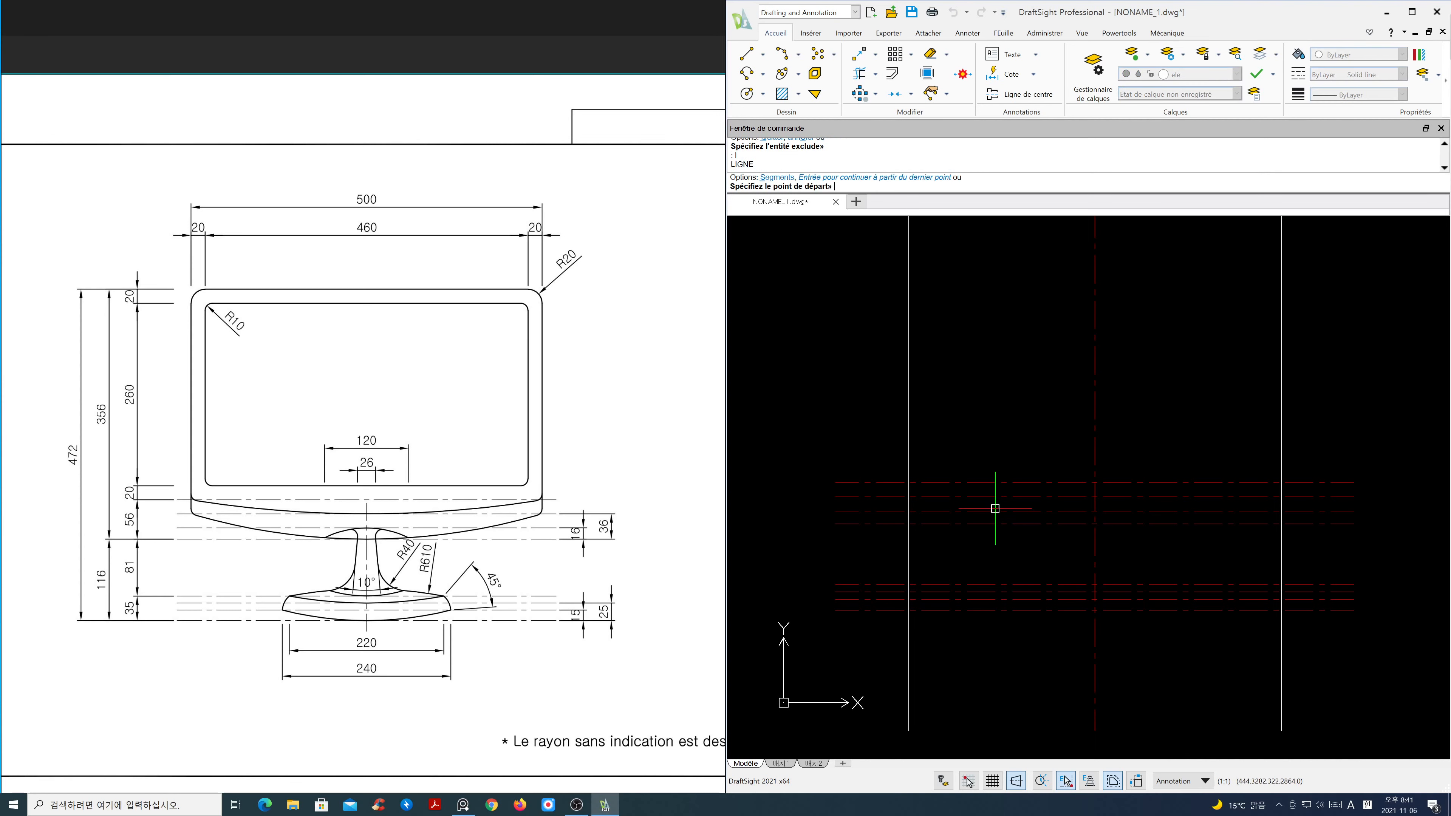
click(908, 524)
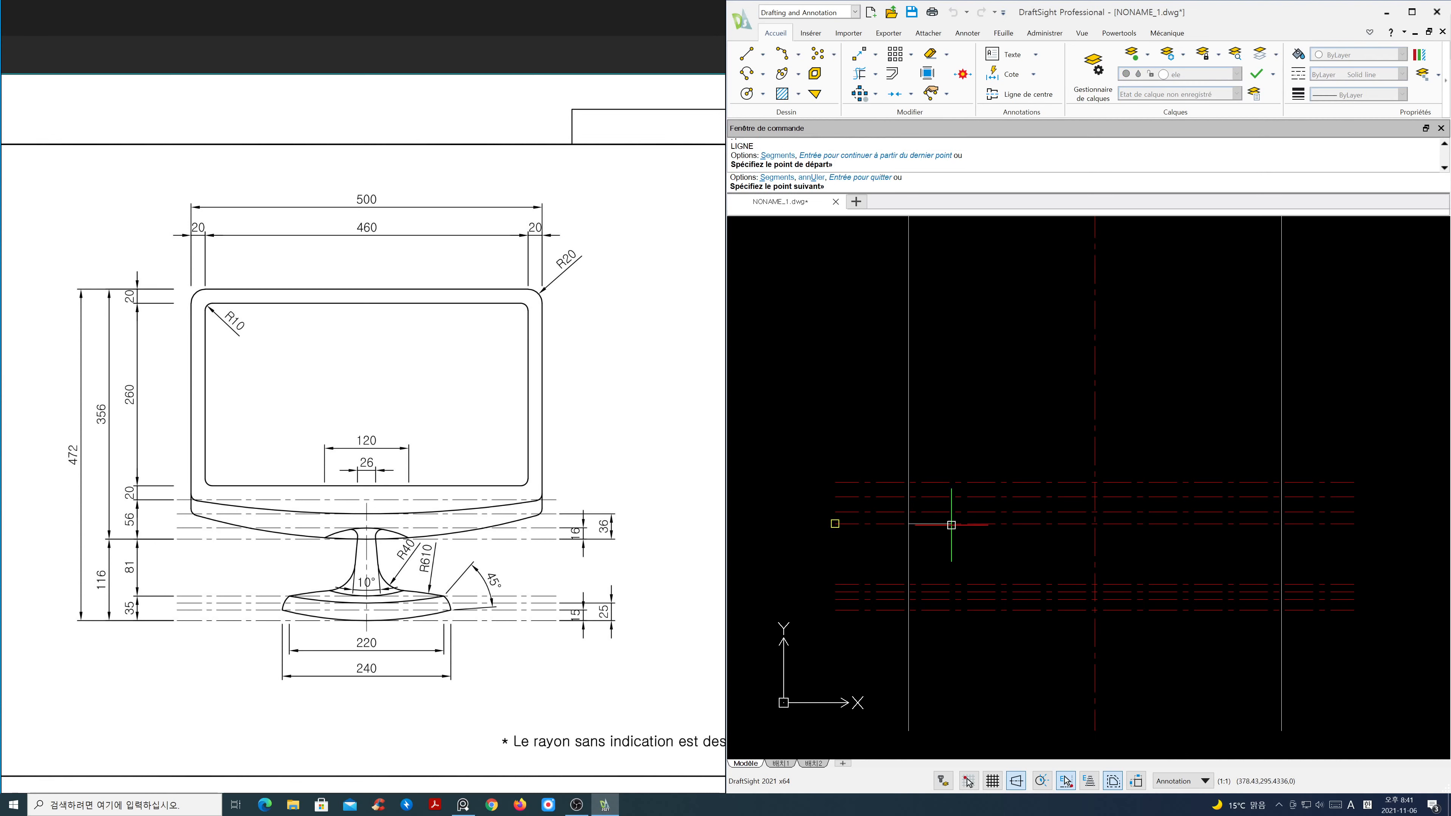
click(1281, 523)
key(Return)
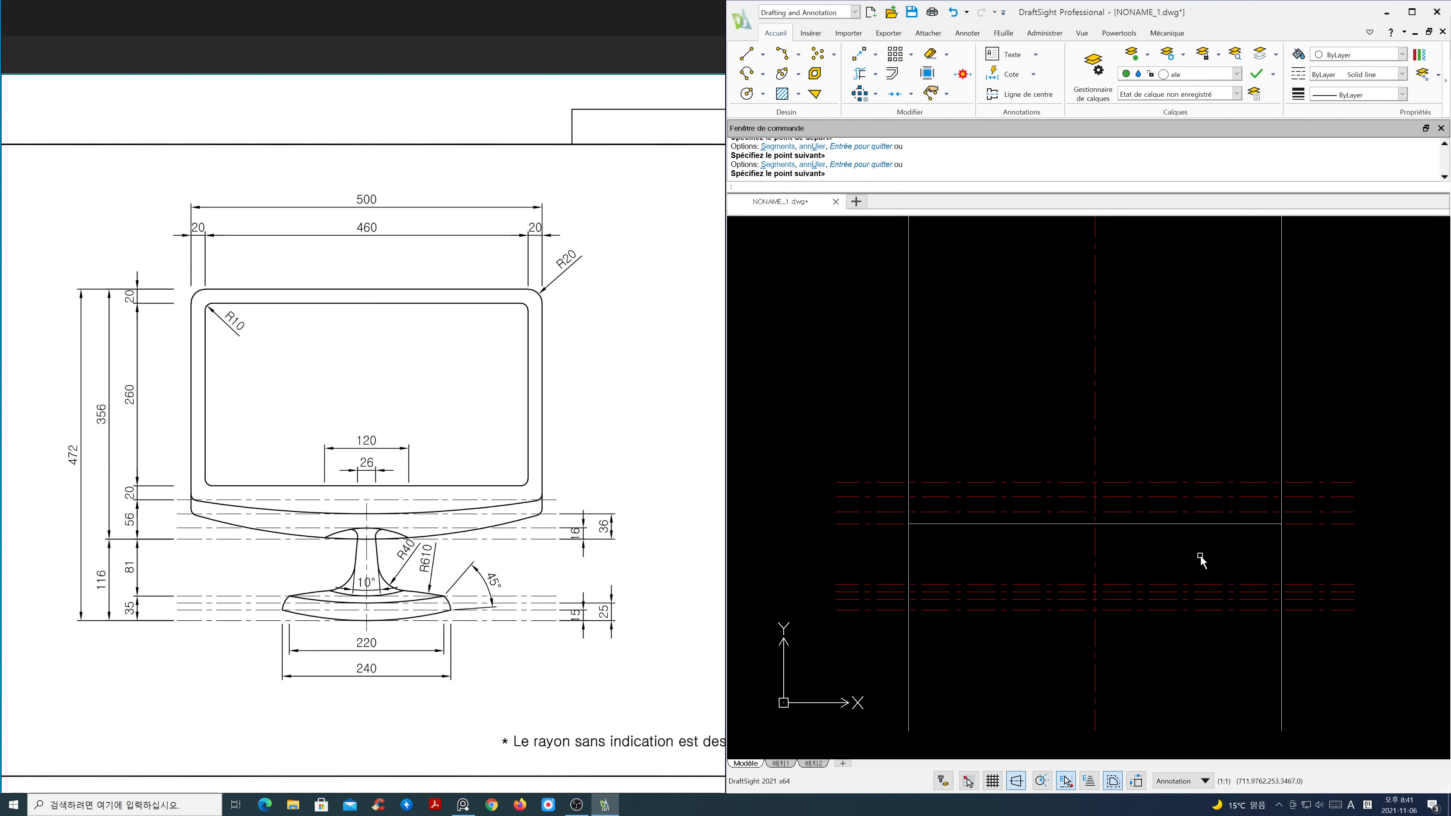
key(Return)
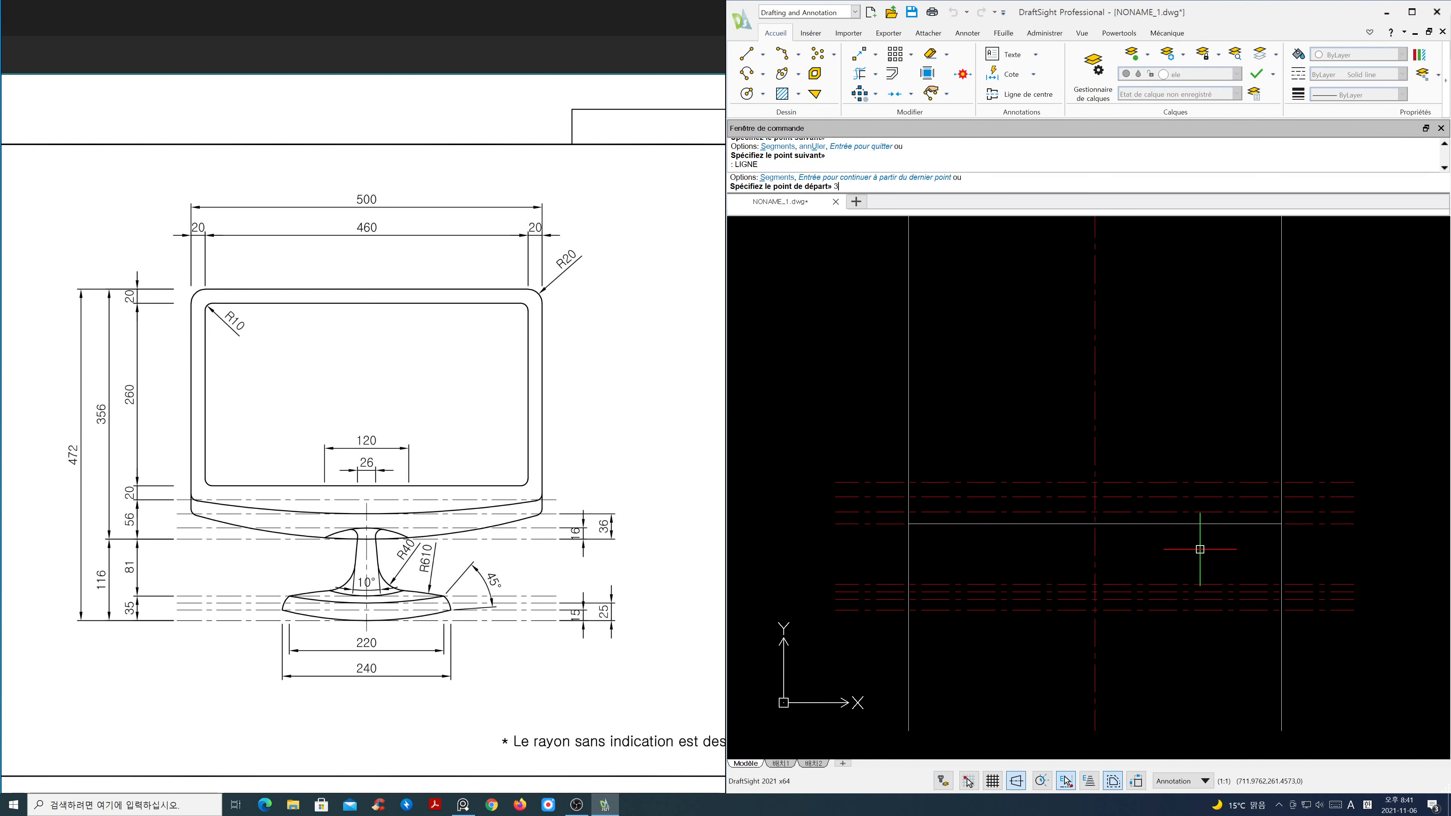
text(356)
key(Return)
key(Escape)
Step: Offset the solid horizontal line at the monitor's underside 356 upward to form the monitor's top edge
text(o)
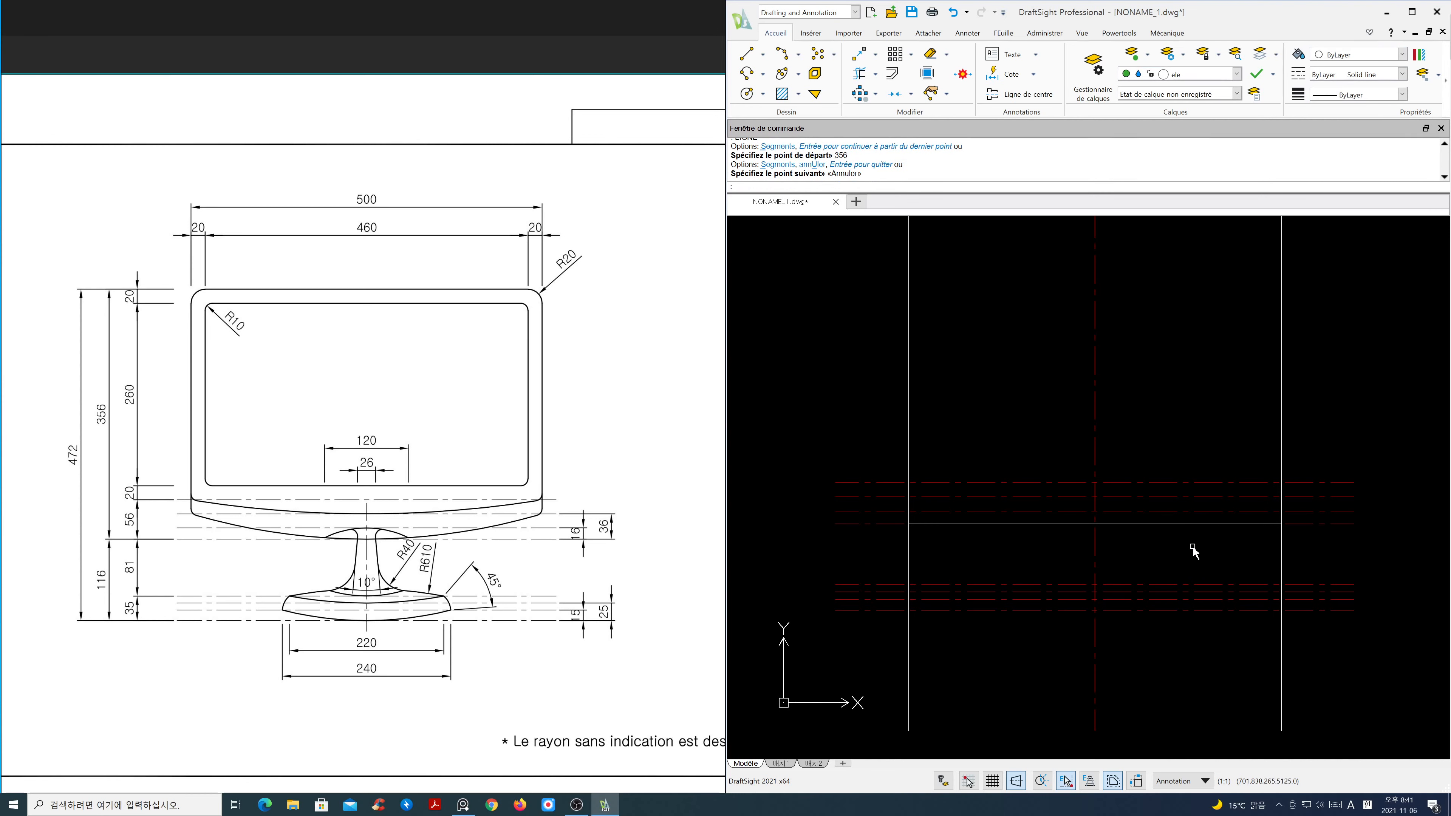
key(Return)
text(35)
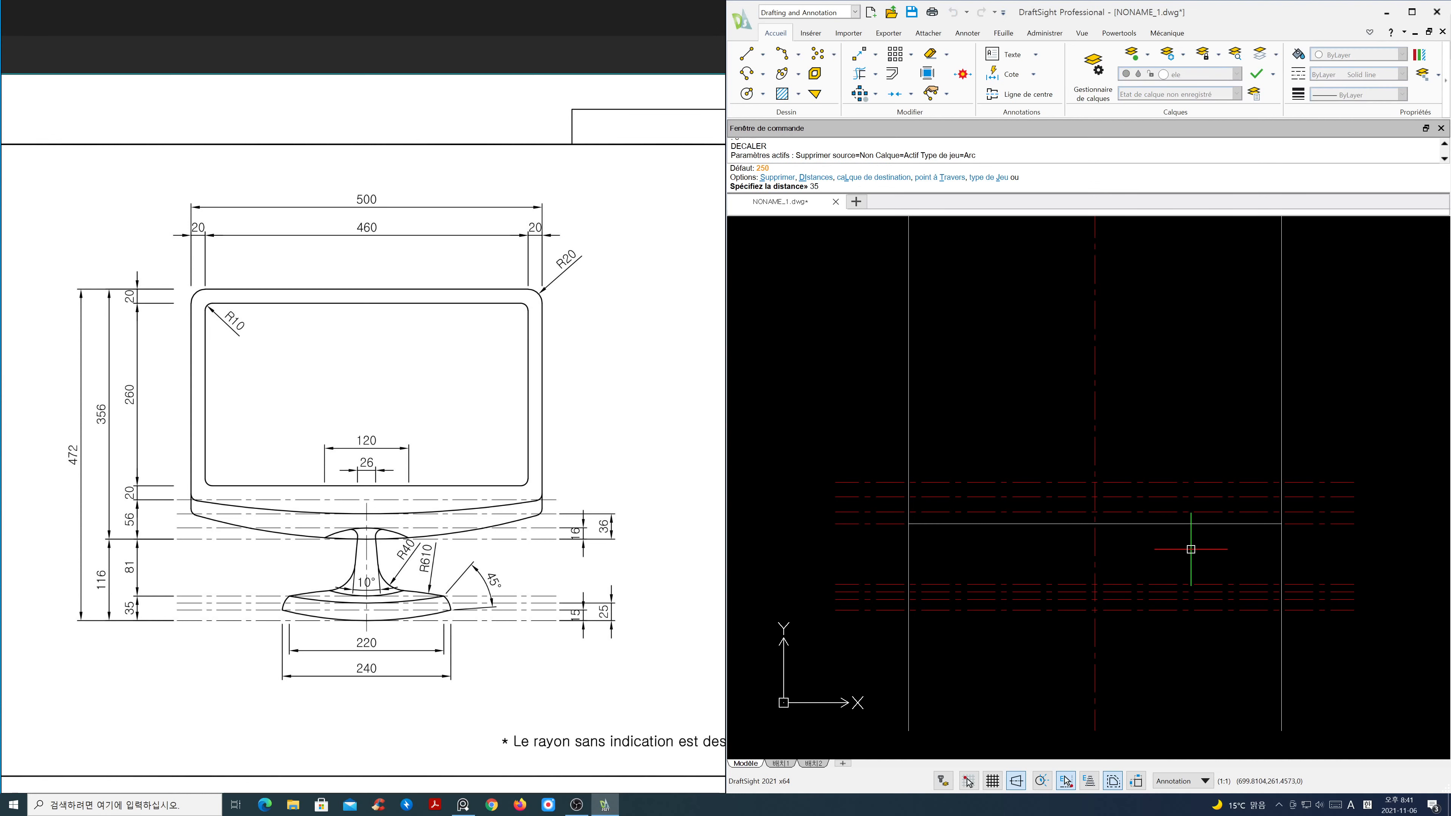
text(6)
key(Return)
click(1192, 523)
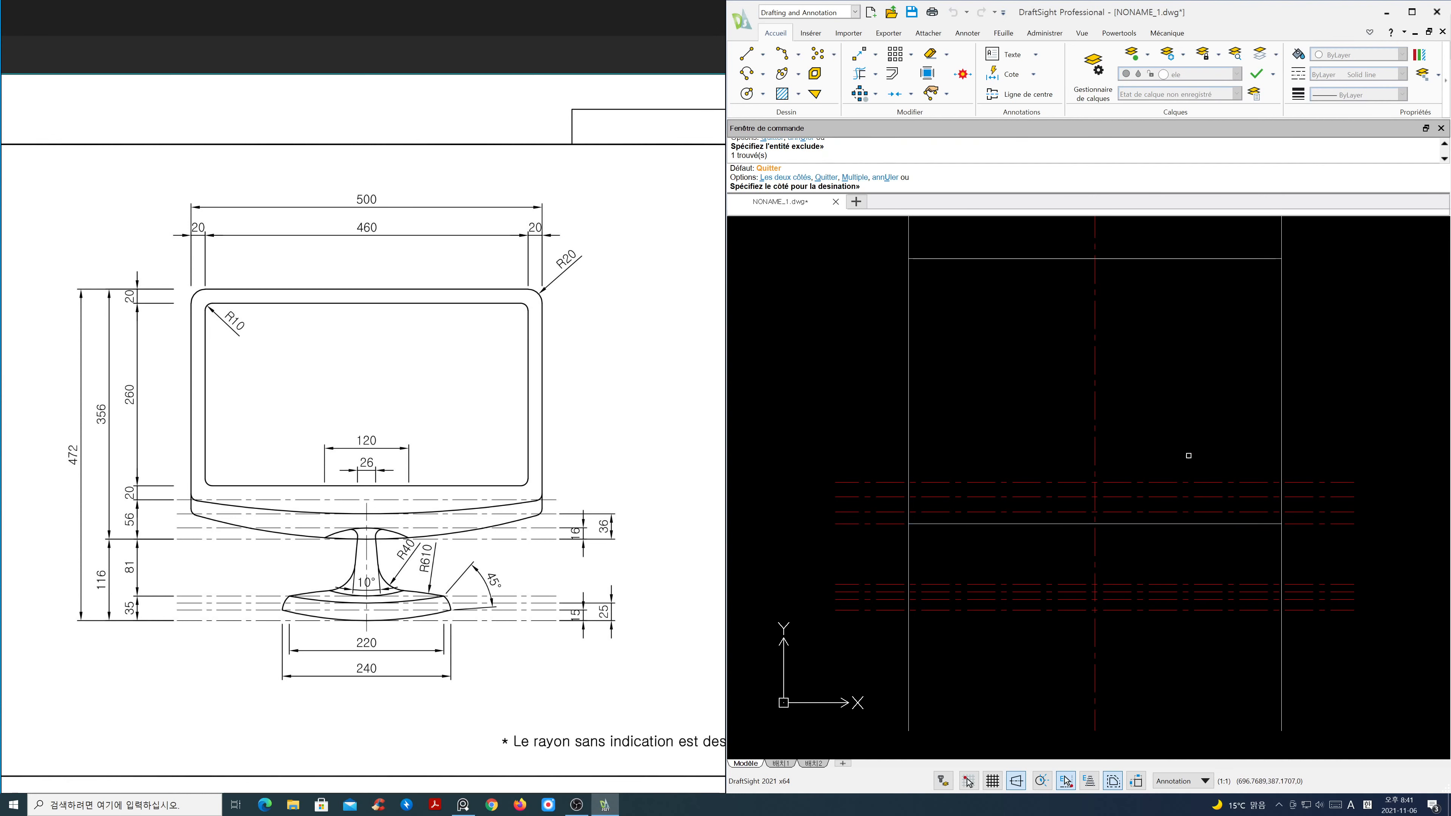
key(Return)
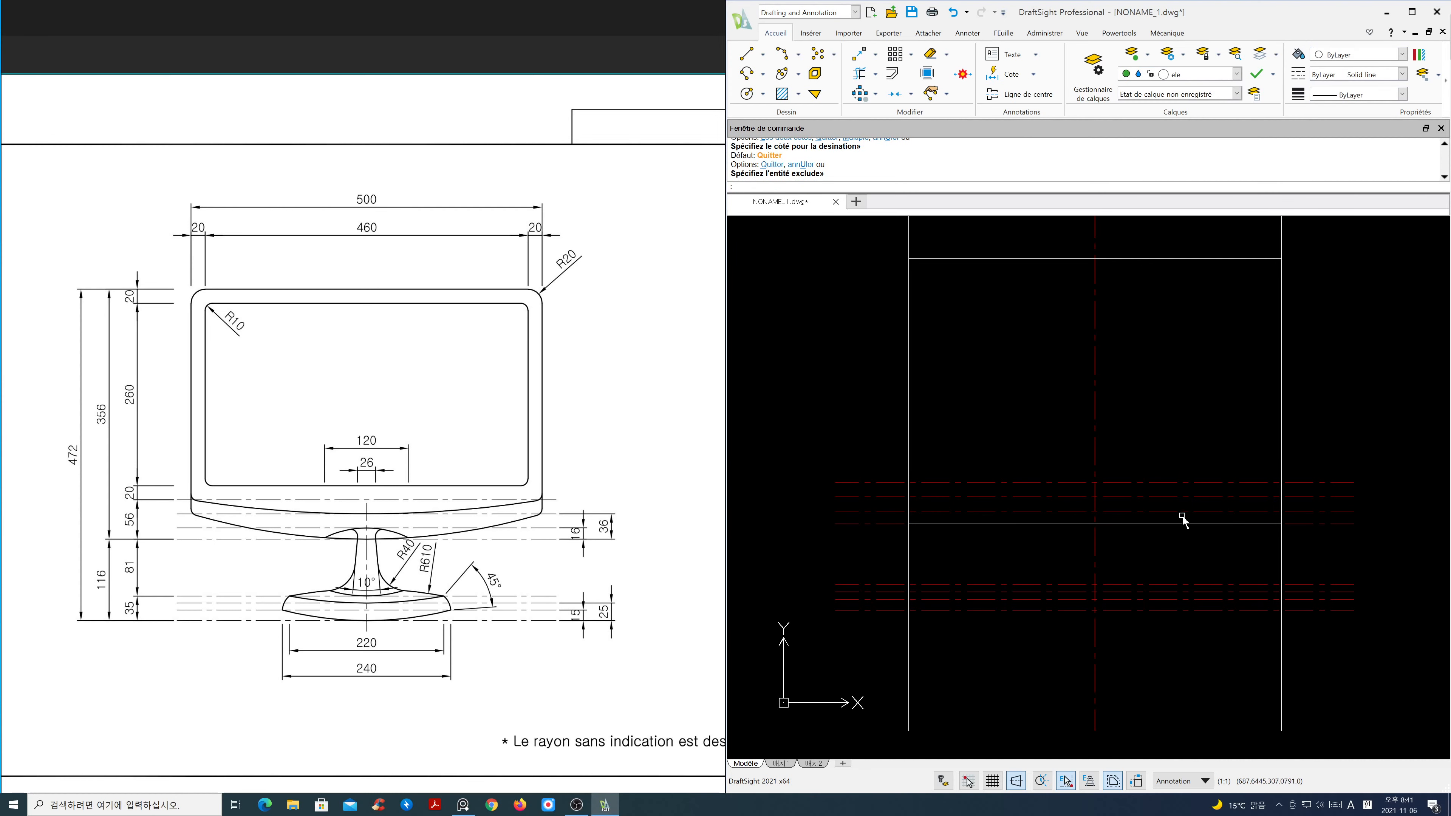
Step: Offset the vertical centre line 60 to both sides to mark the 120 width where the stand meets the monitor
middle_drag(1155, 562, 1154, 510)
key(Return)
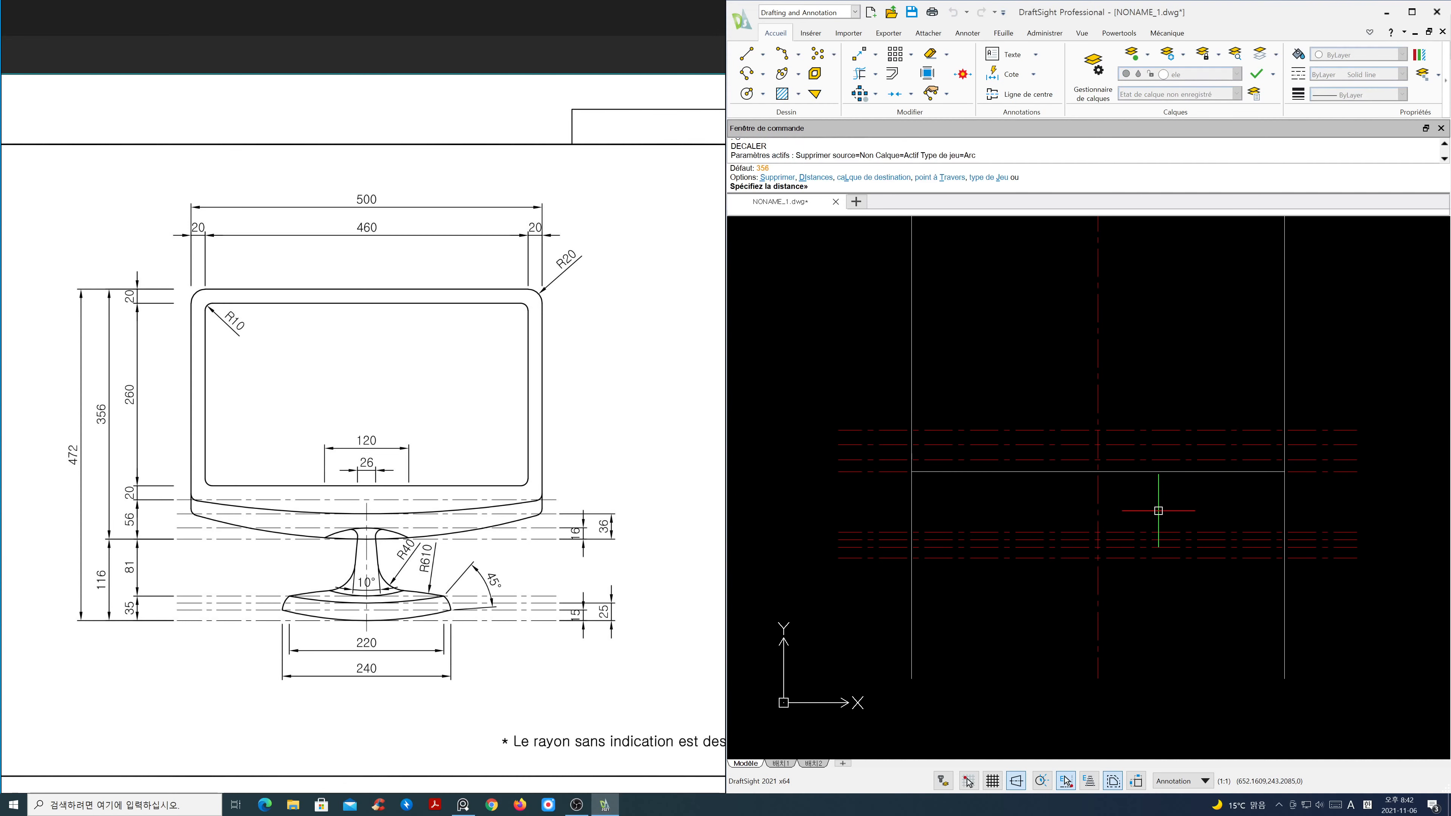
text(60)
key(Return)
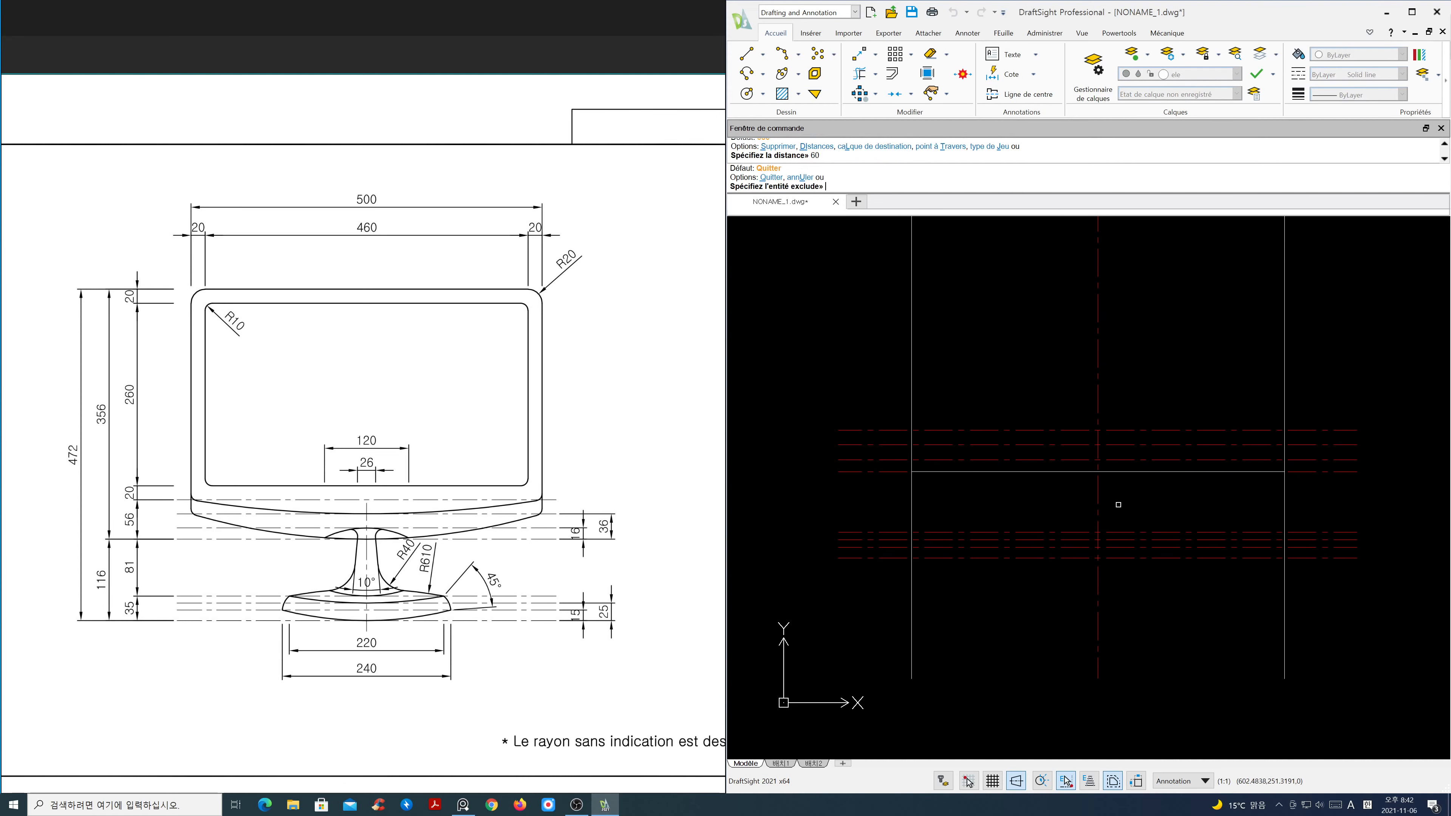
click(1096, 505)
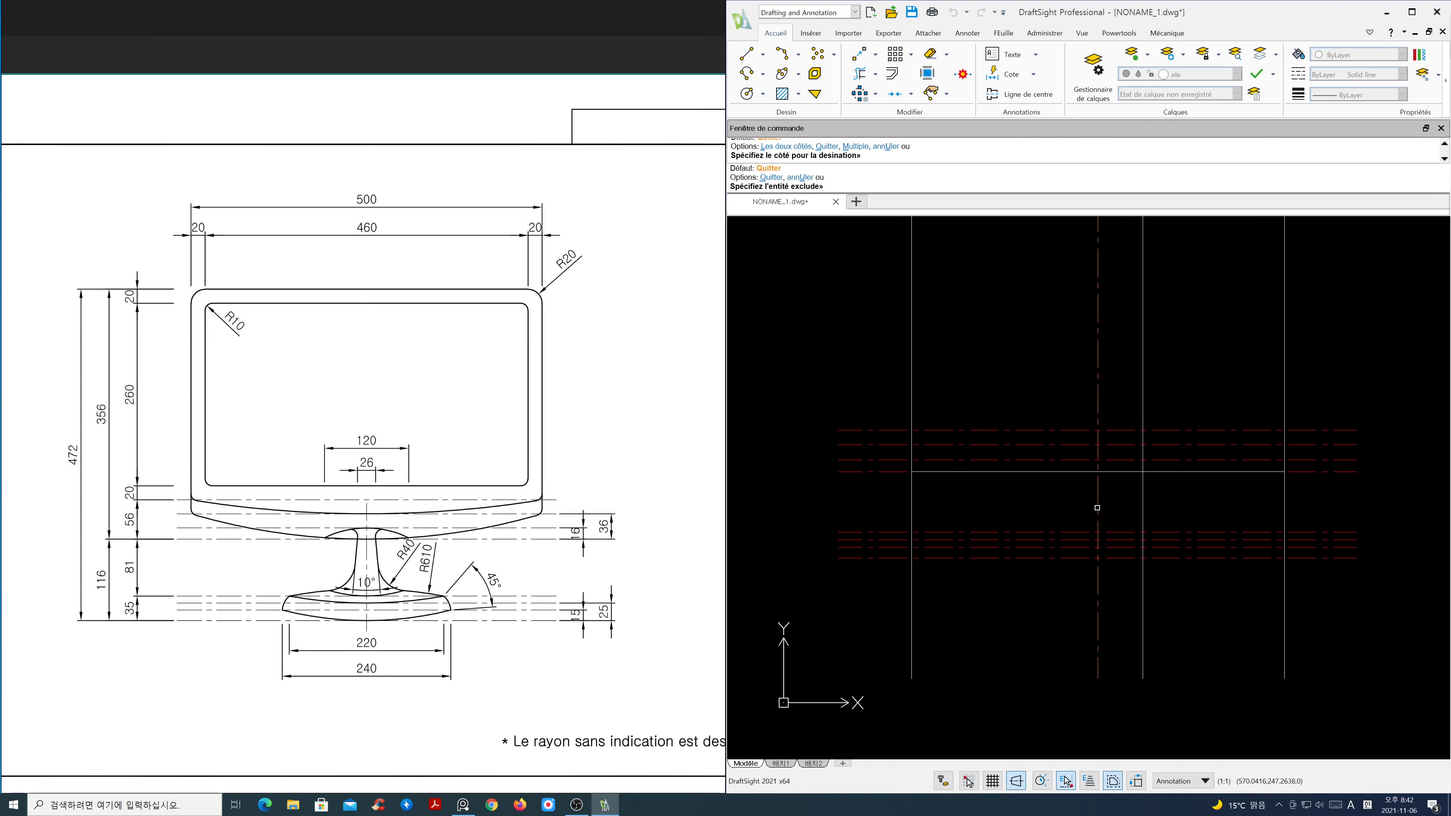
click(1014, 507)
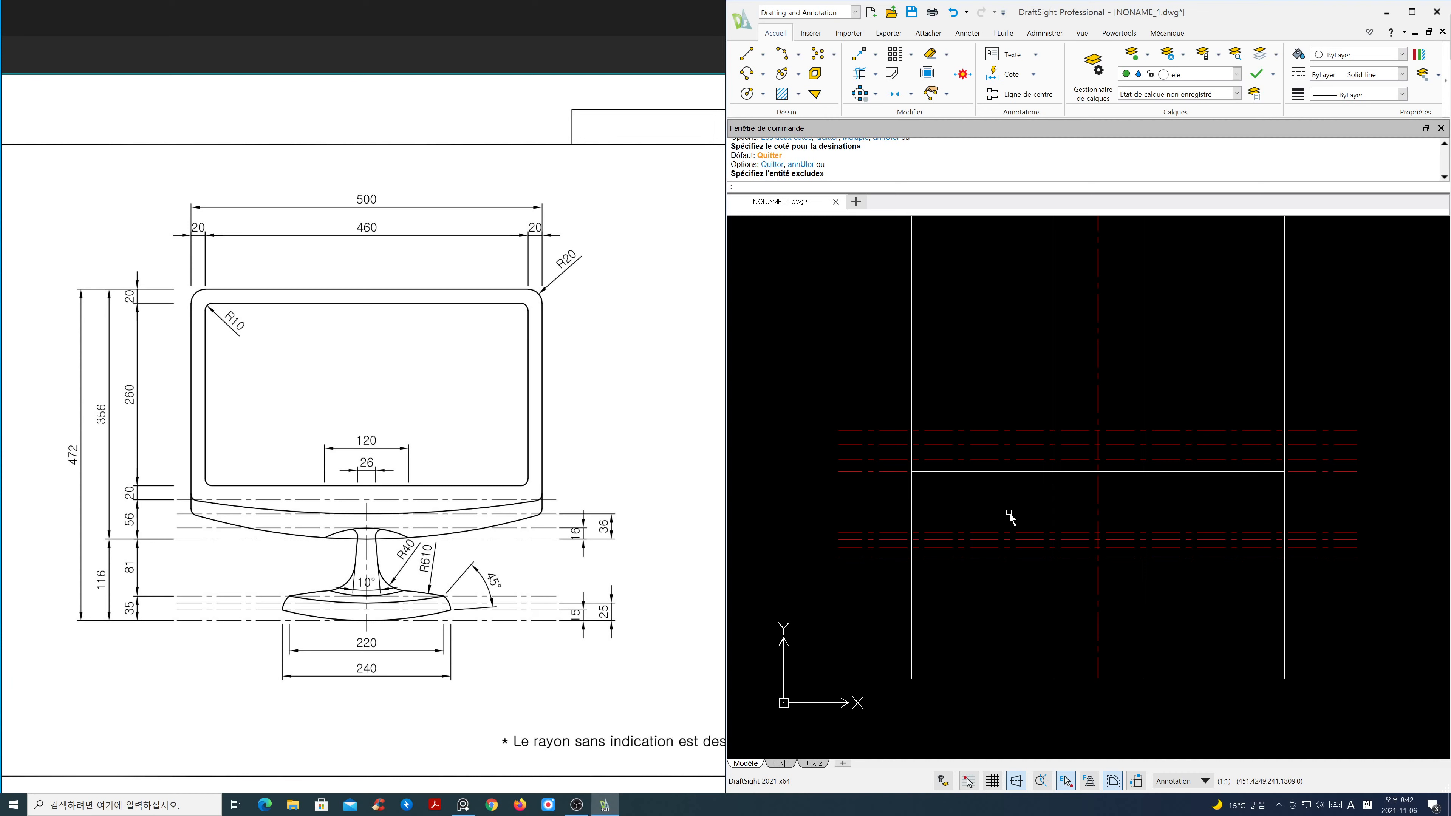
key(Return)
Step: Offset the vertical centre line 120 to both sides to form the stand base's outer side limits
key(Return)
text(120)
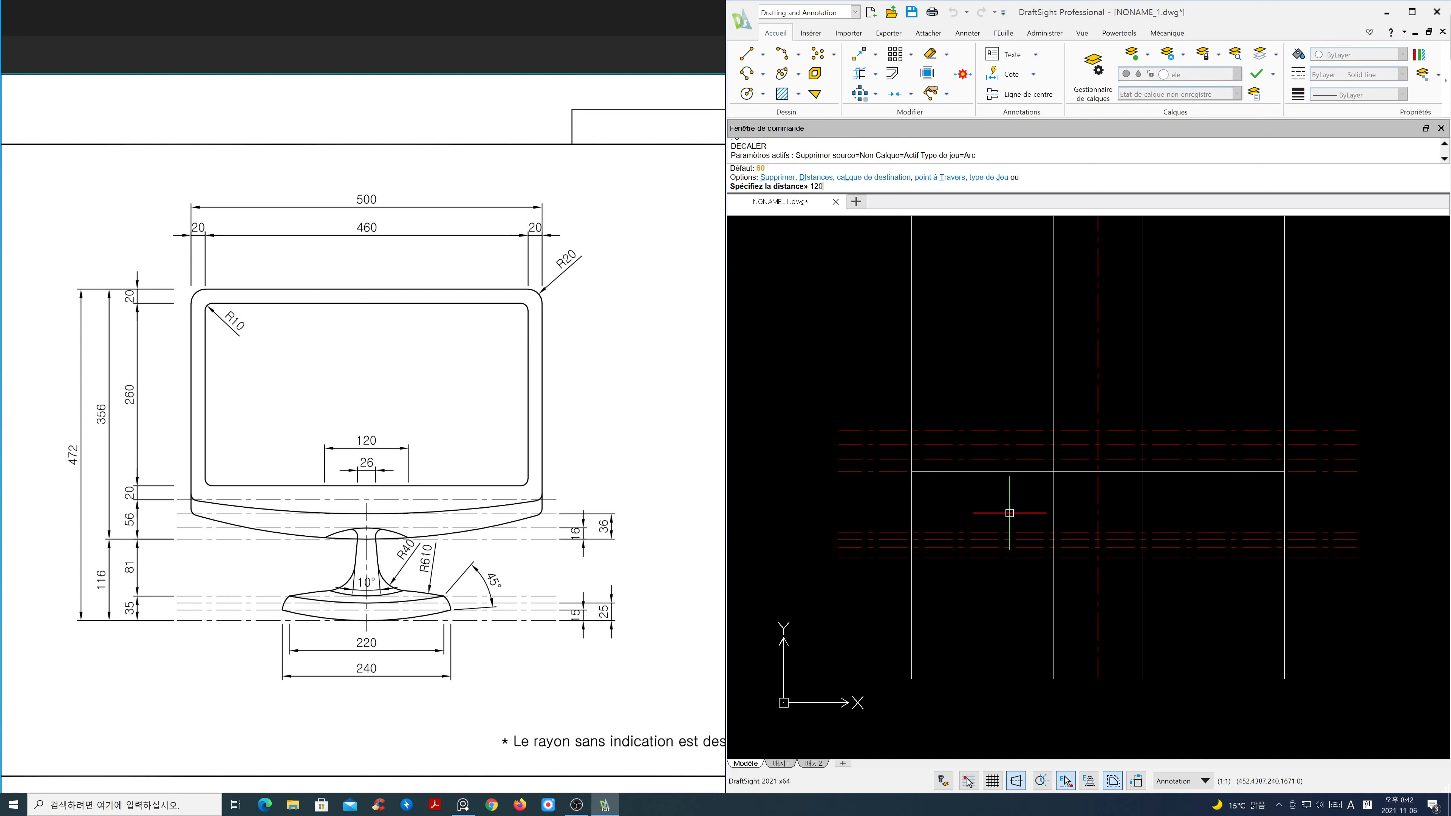
key(Return)
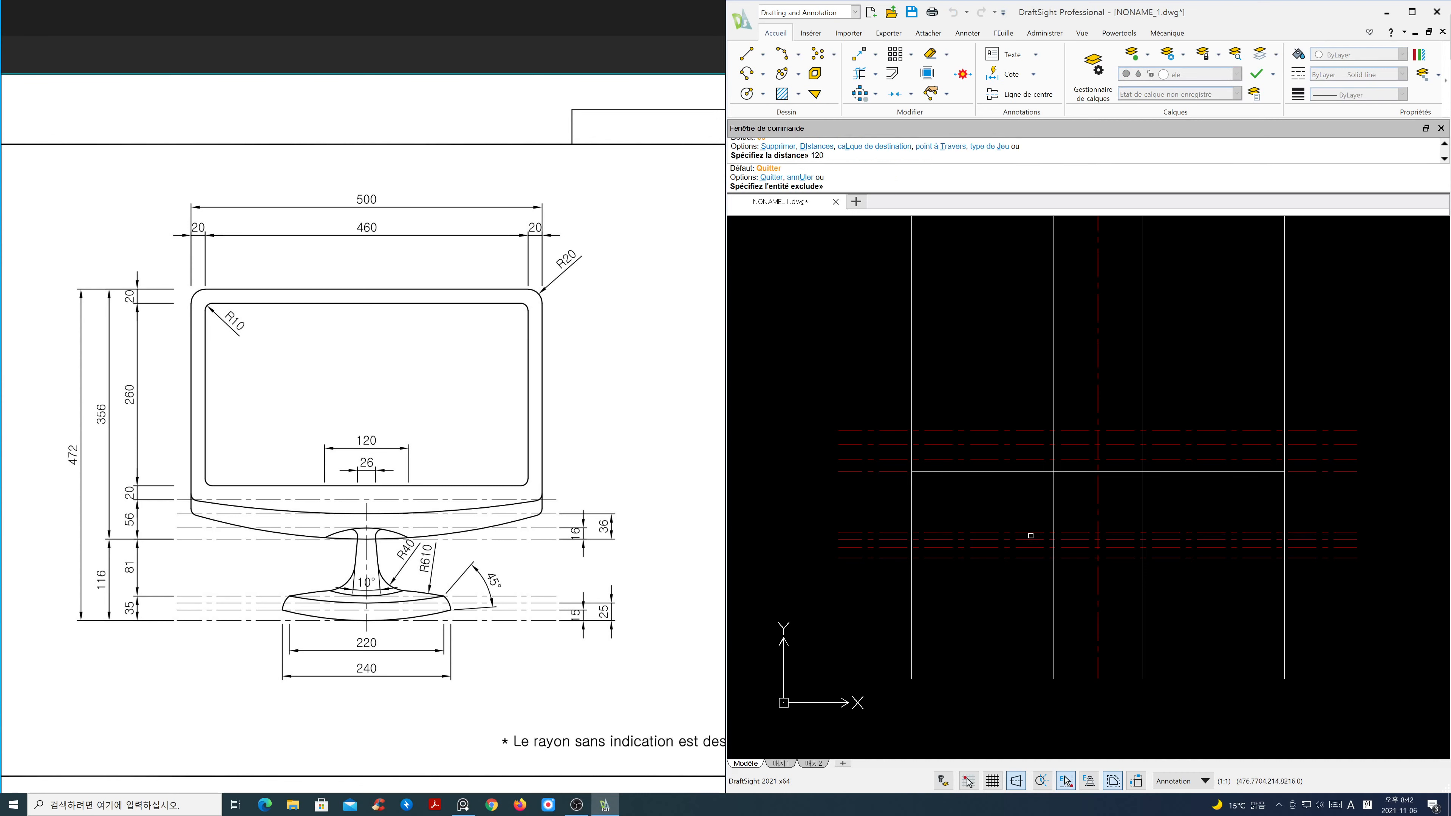
click(1097, 597)
click(1039, 594)
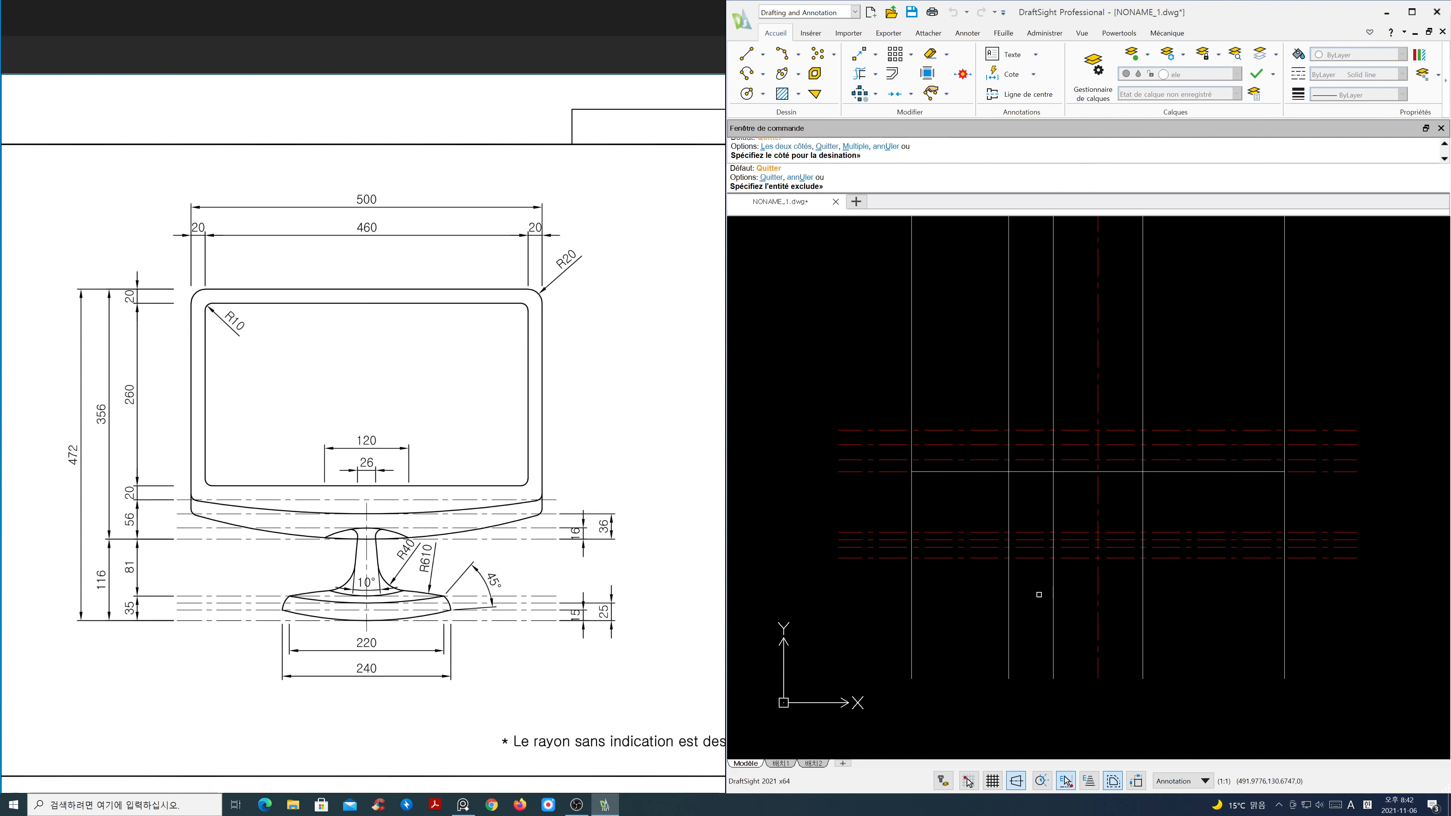
click(1098, 605)
click(1151, 612)
key(Return)
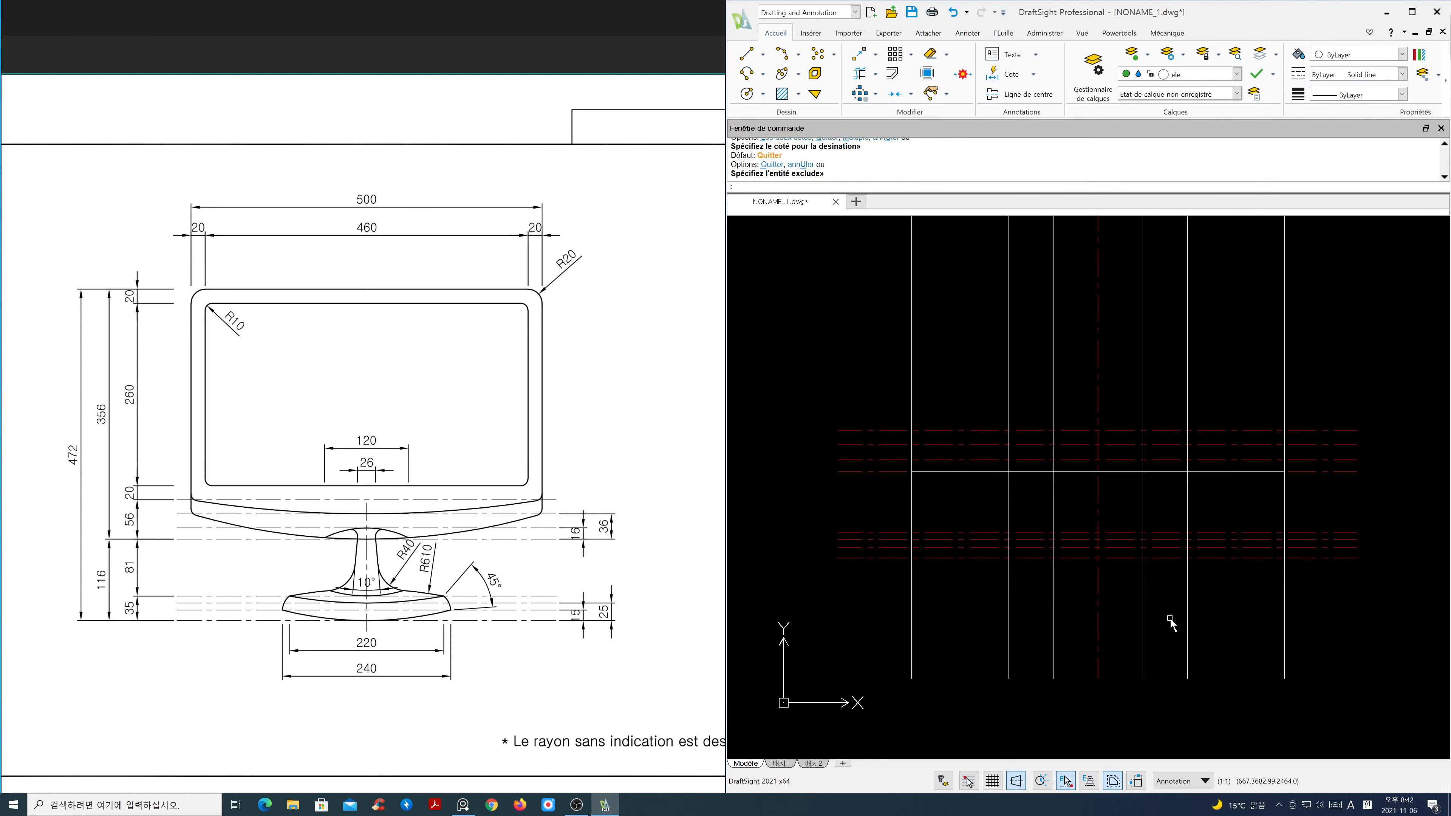
Step: Draw a horizontal line along the lowest guide, between the two outer side lines of the stand base
text(l)
key(Return)
click(1009, 558)
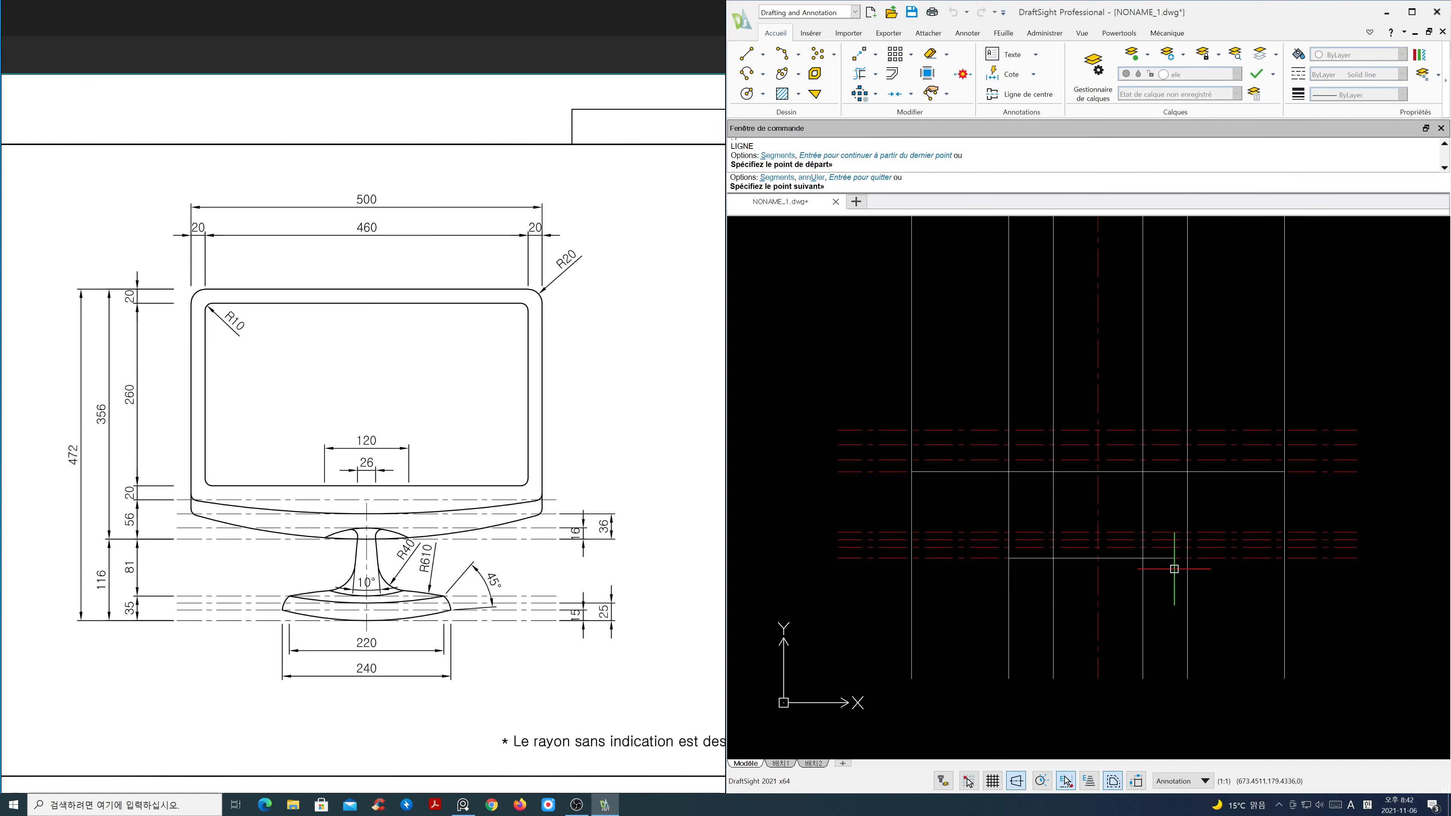
click(1176, 565)
key(Return)
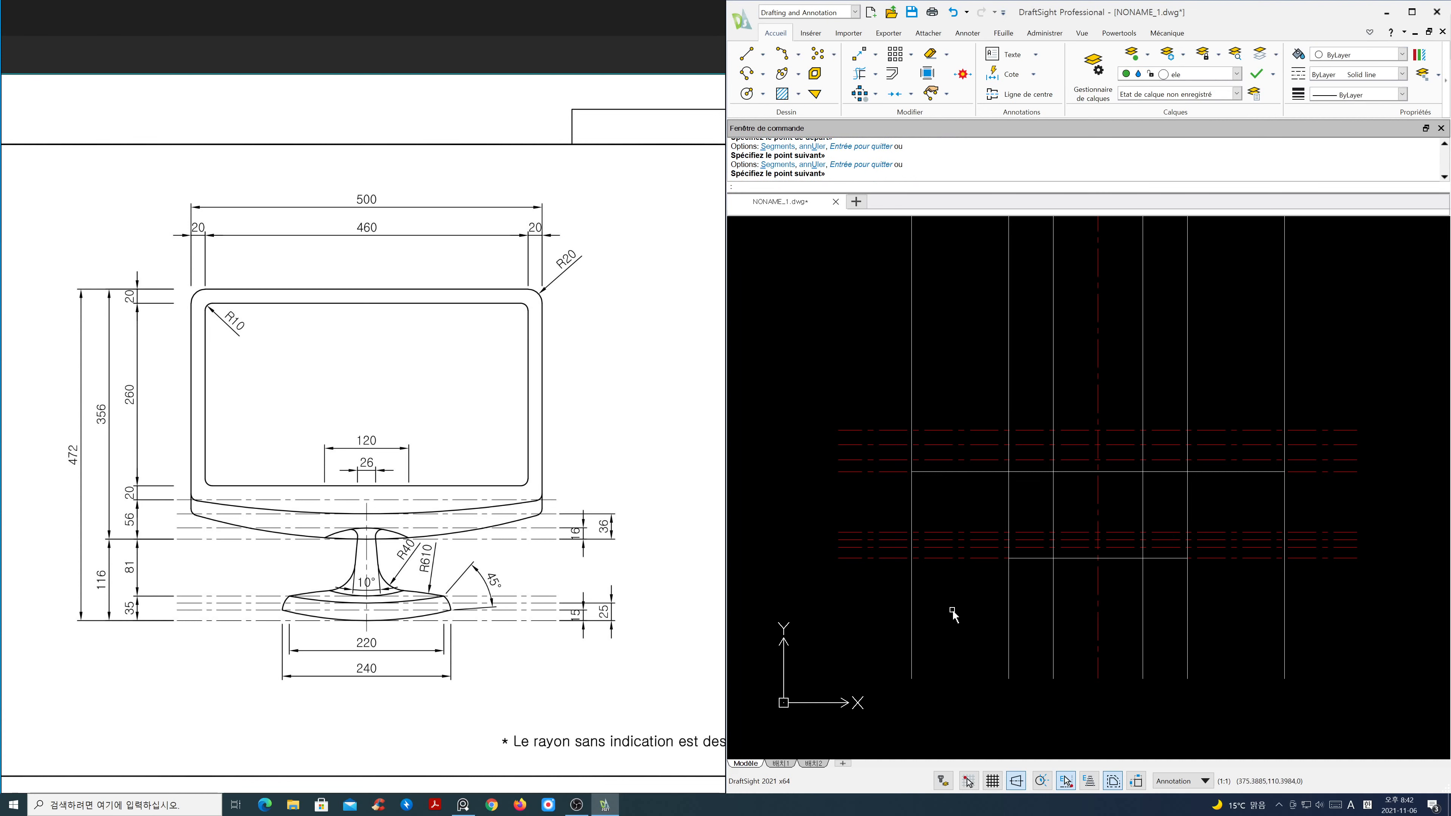
Step: Draw a horizontal line along the stand base's uppermost guide, between the base's two outer side lines
key(Return)
click(1008, 531)
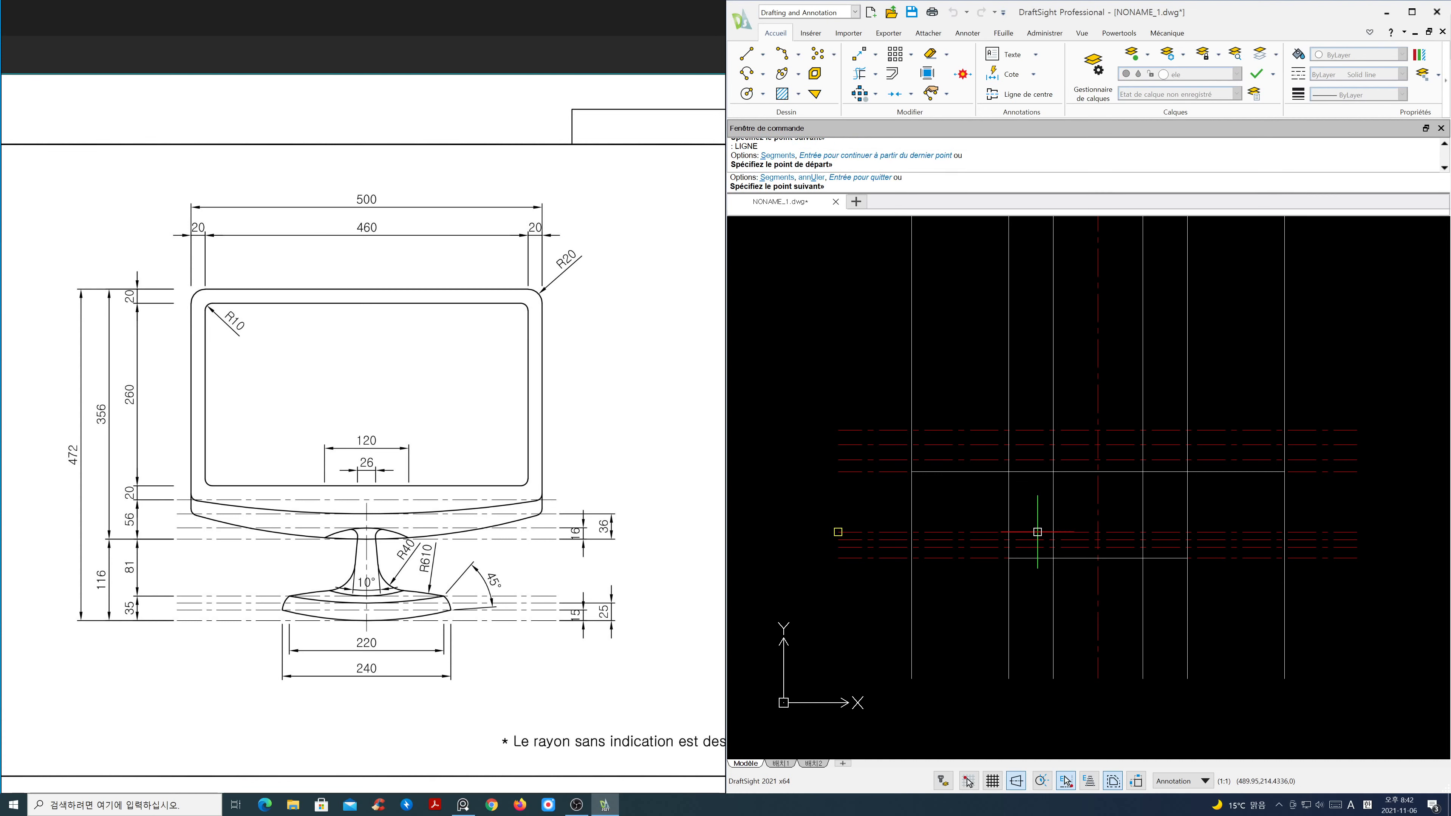
click(1187, 532)
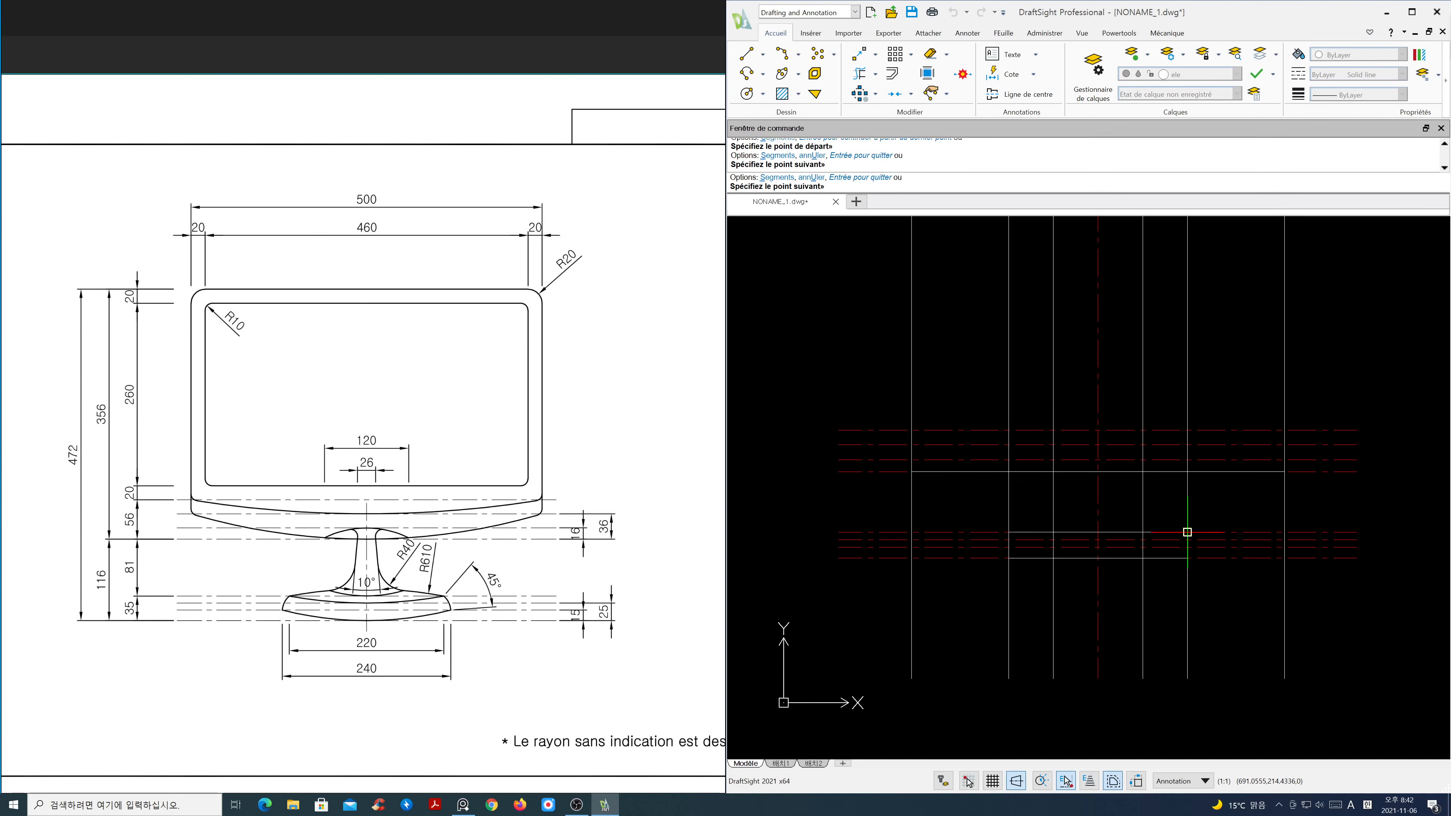